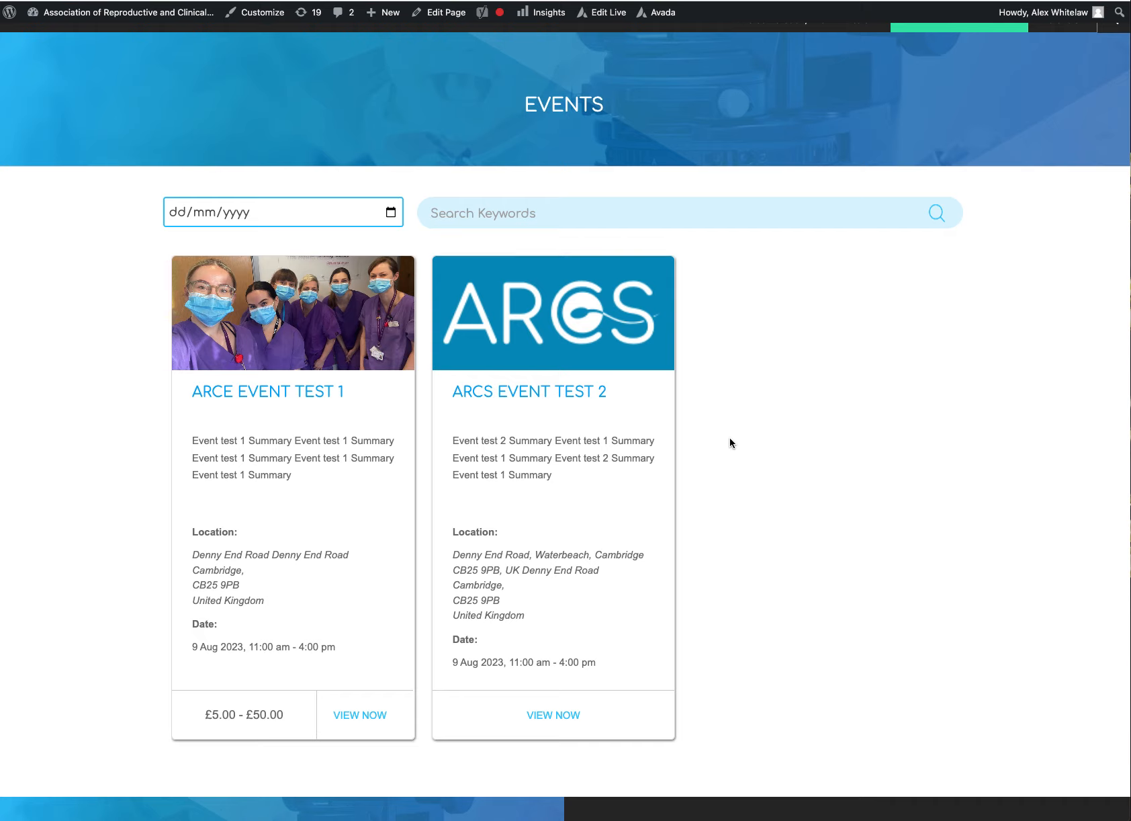
Step: Open the site's WordPress admin dashboard in a new browser tab from the public Events page
scroll(731, 442, up, 2)
scroll(731, 443, down, 5)
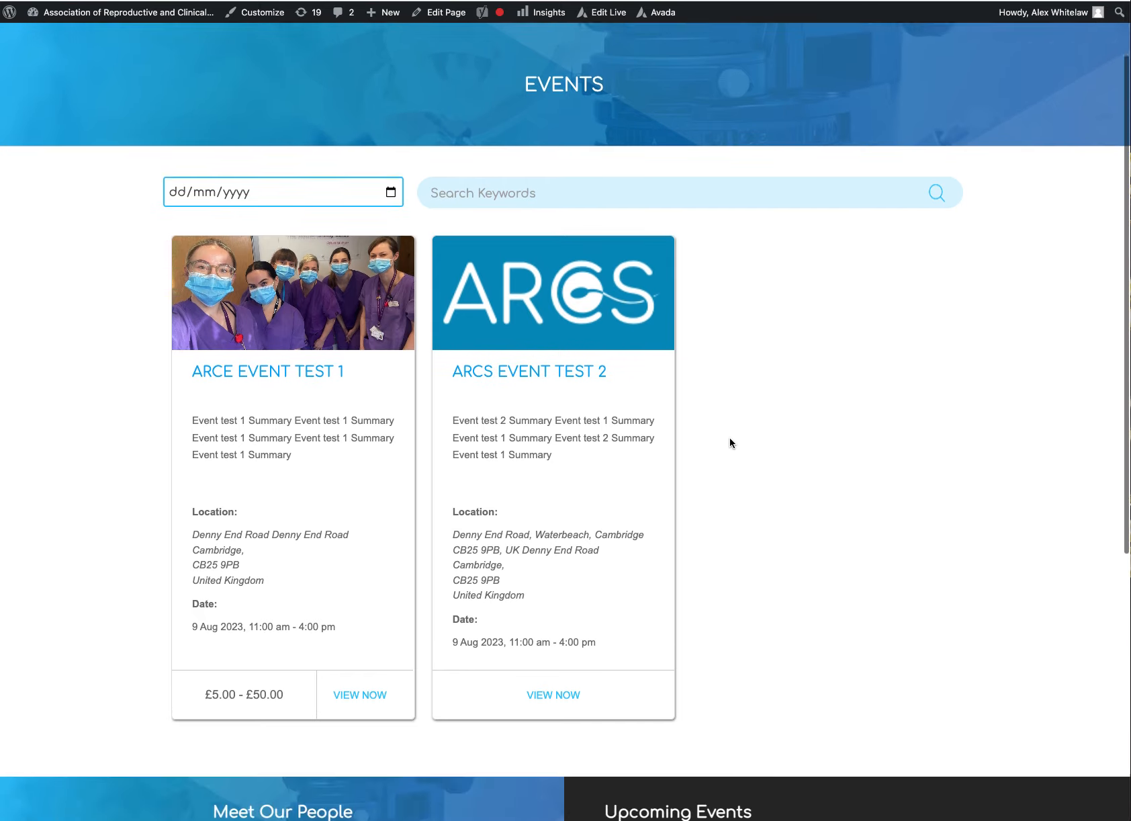
scroll(731, 442, up, 3)
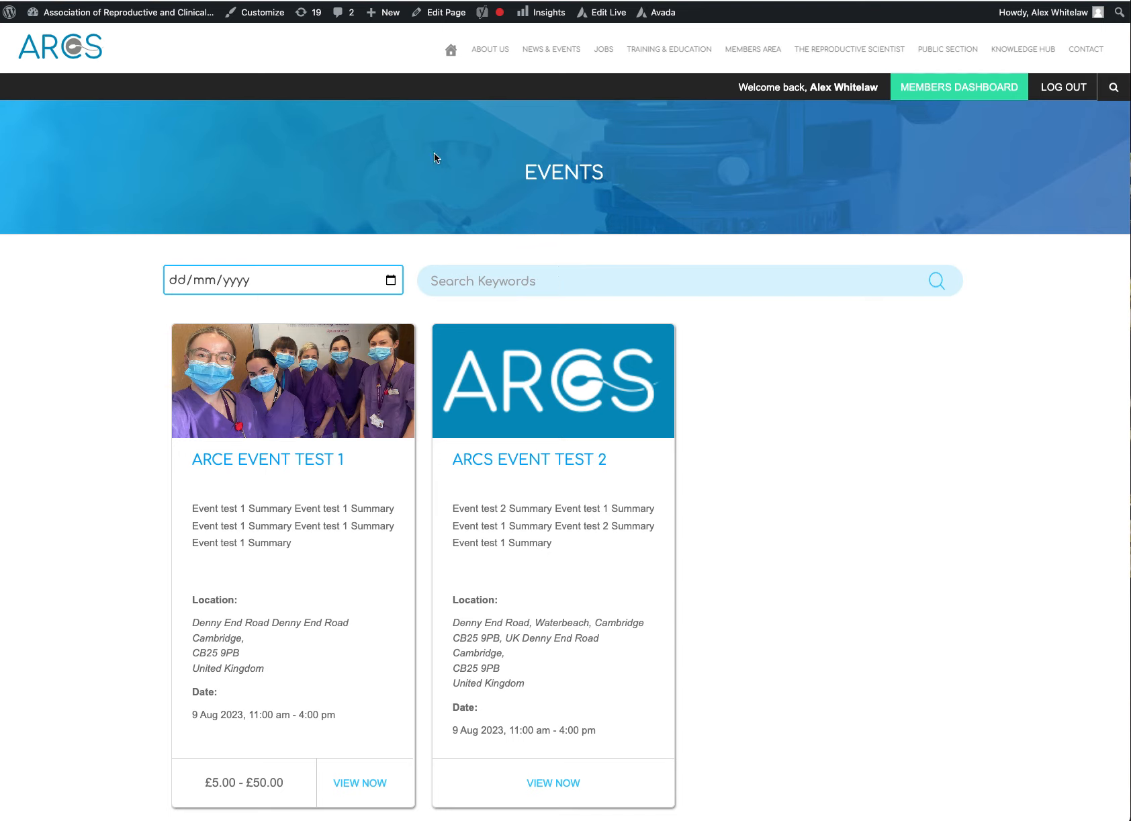
right_click(170, 18)
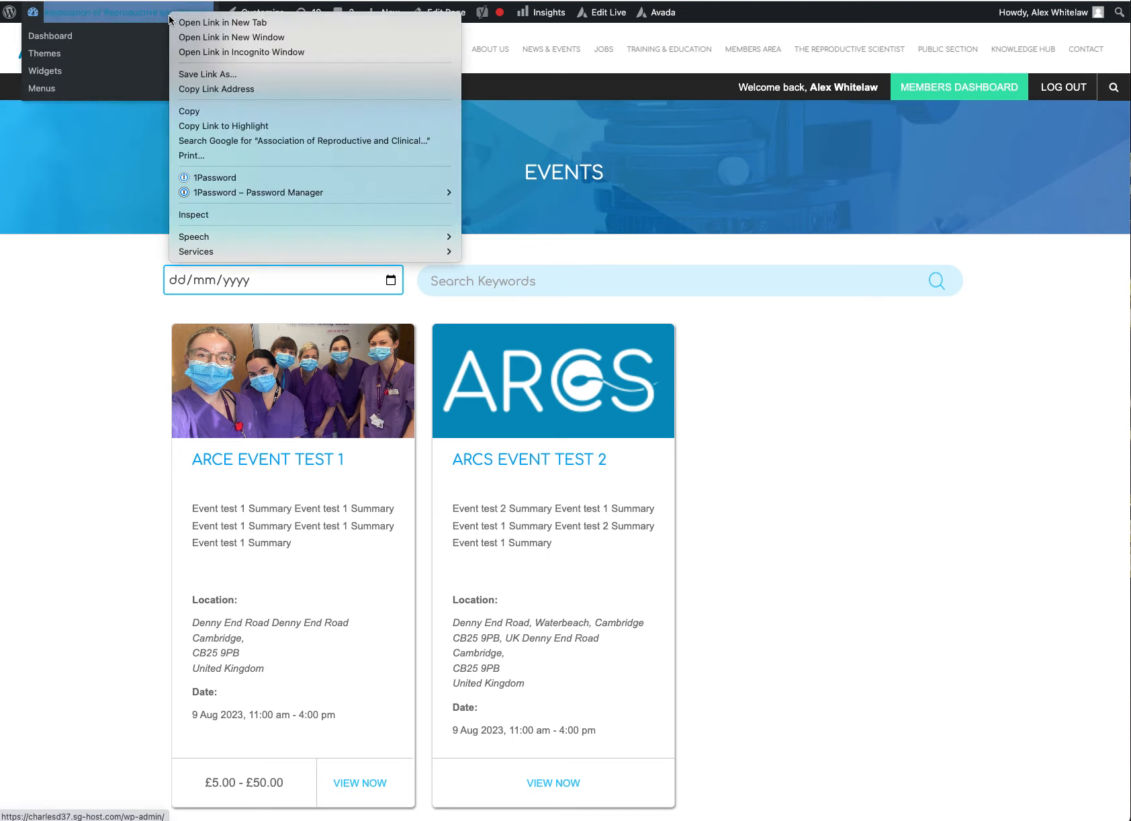
click(222, 23)
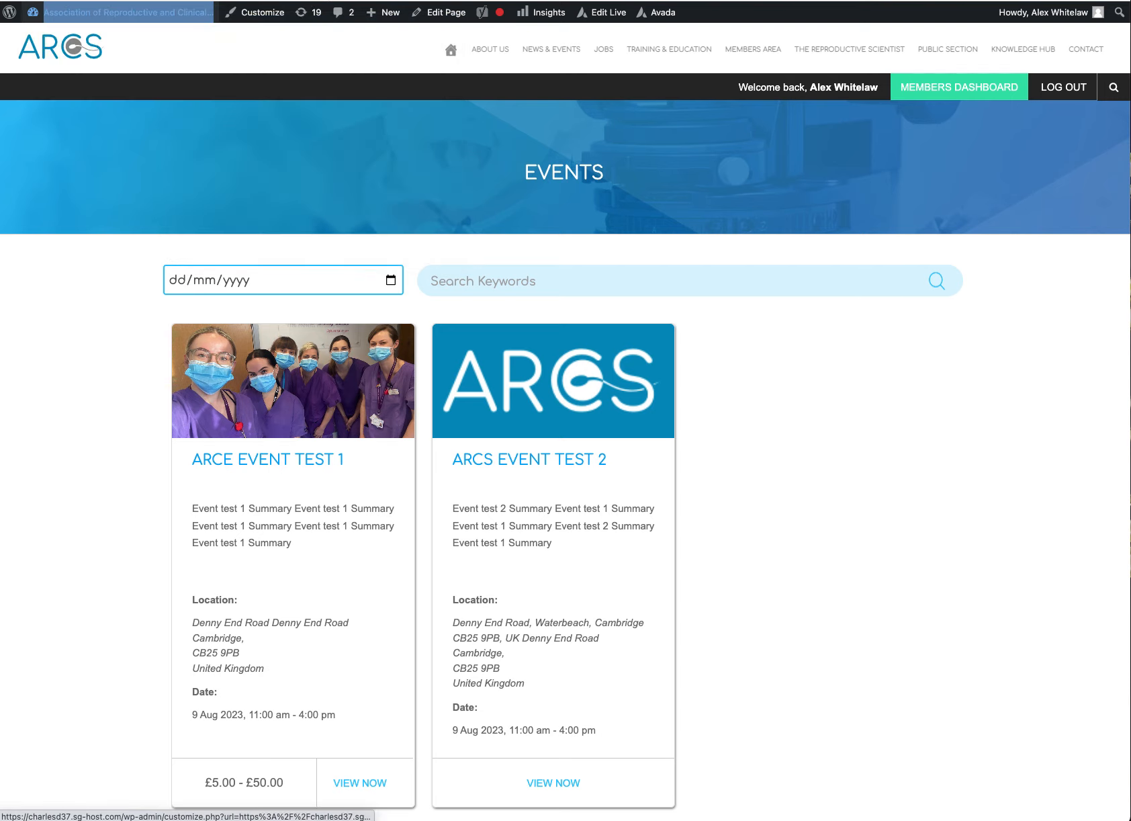
click(275, 1)
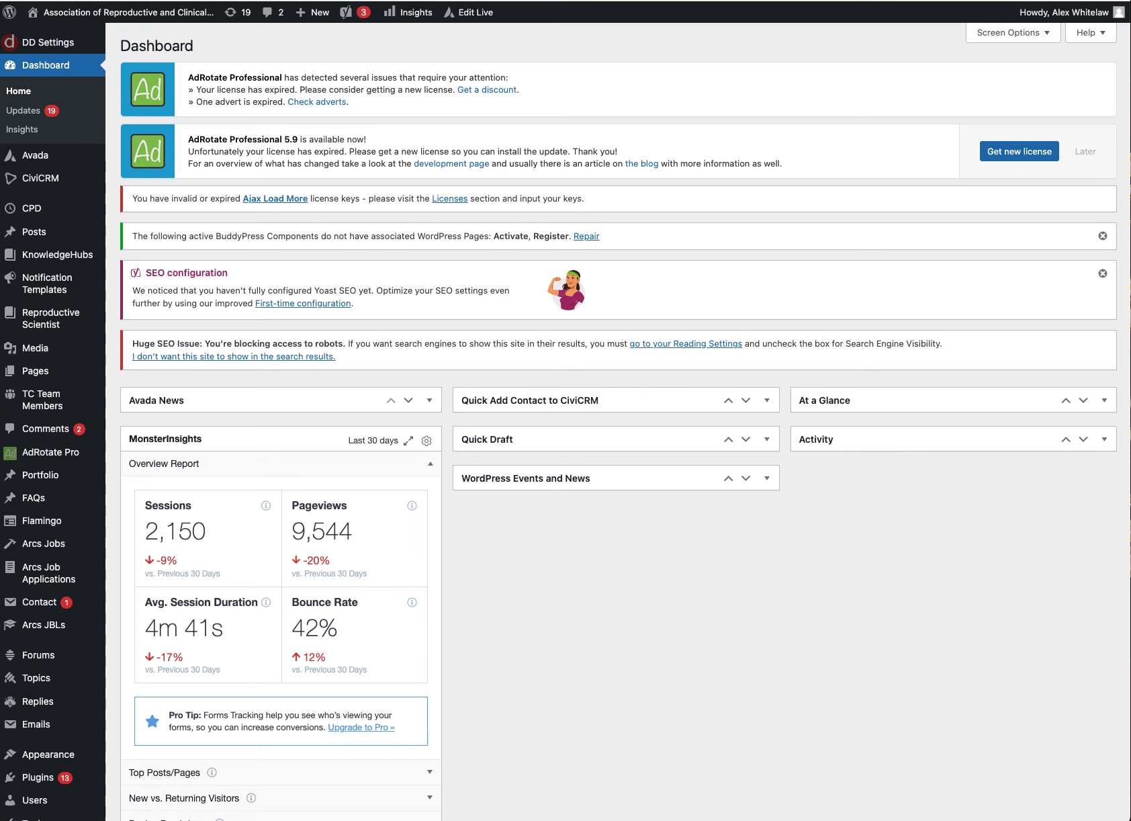
Step: Go to CiviCRM and open its Events dashboard
click(40, 178)
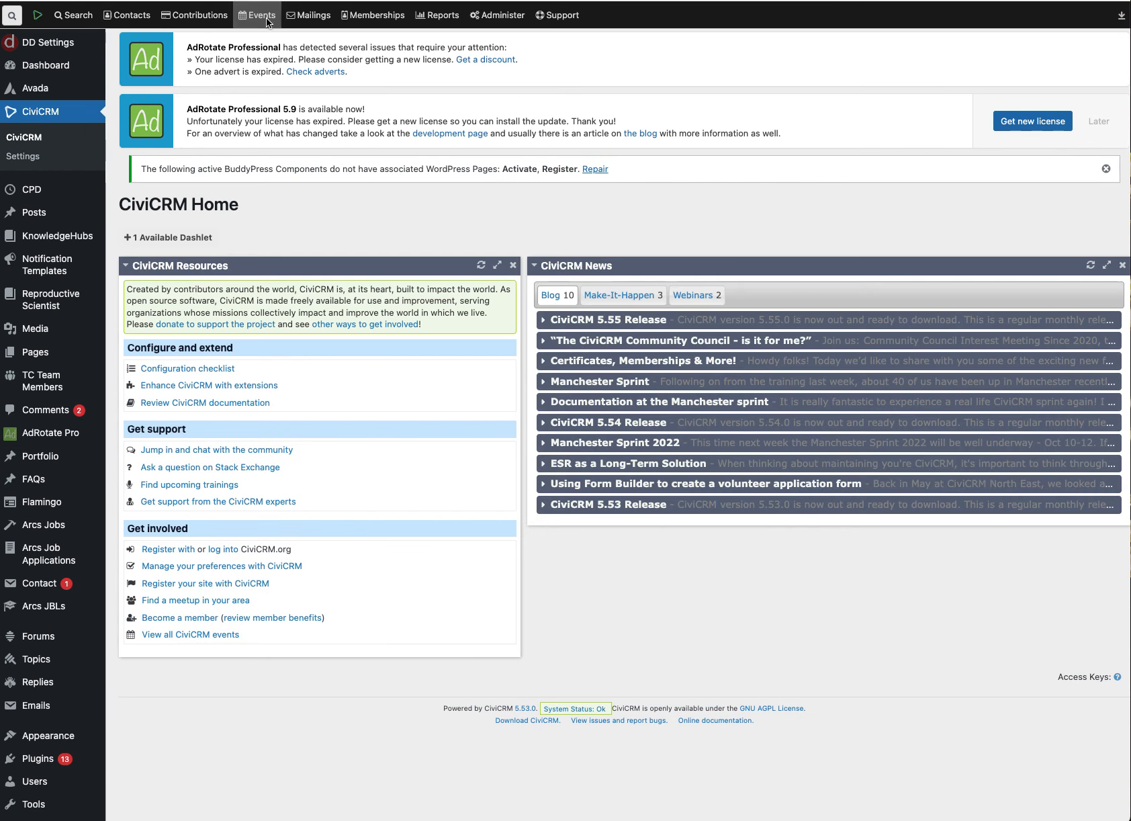
mouse_move(260, 15)
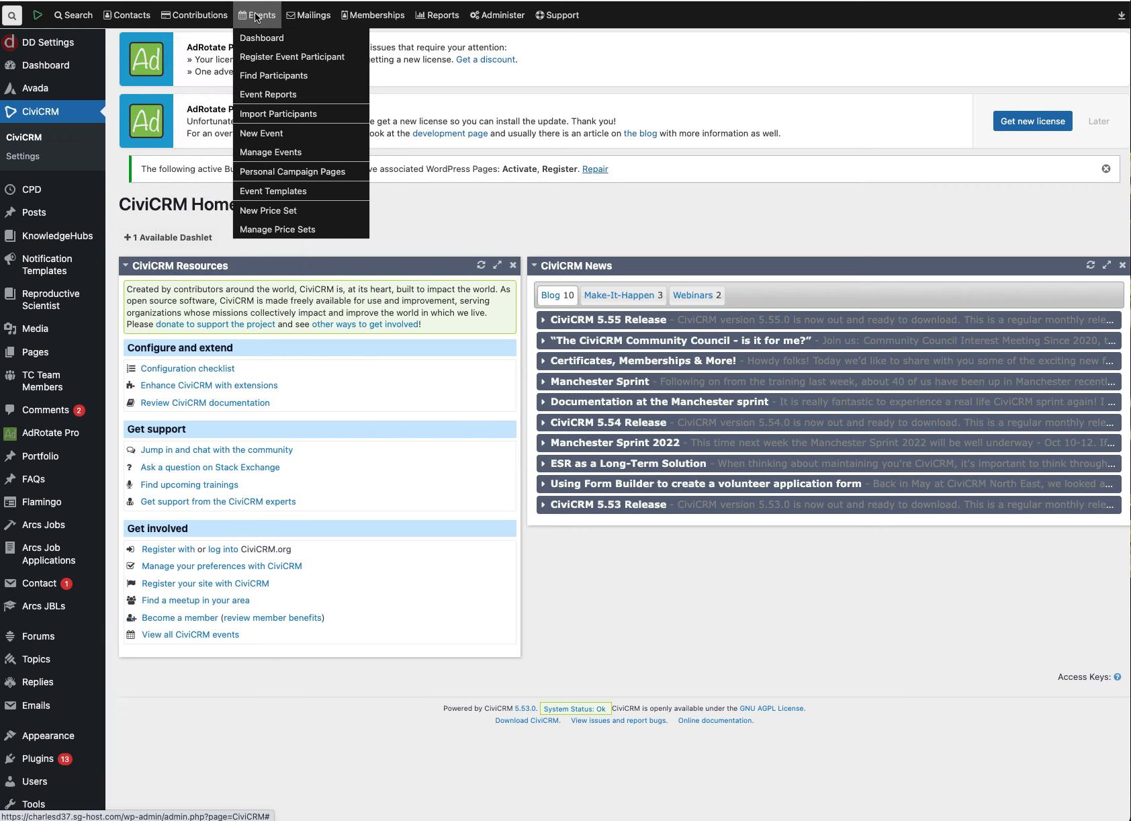
click(258, 37)
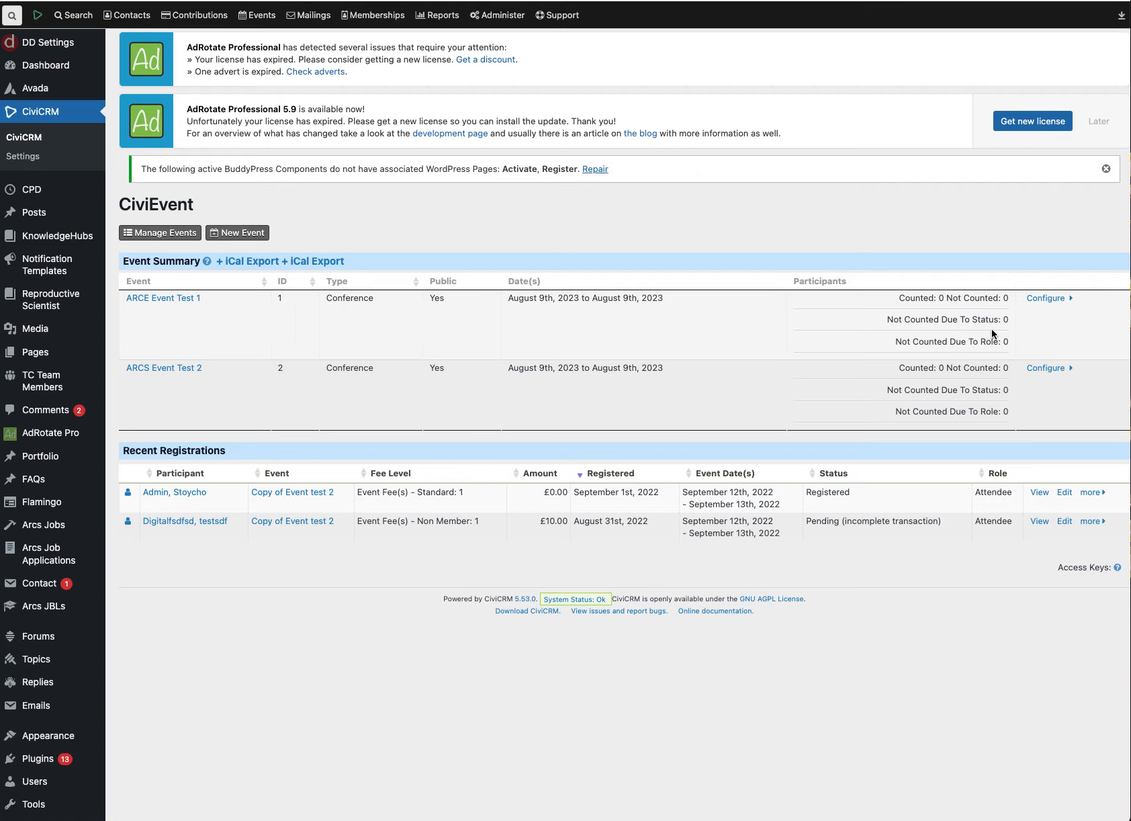
Step: Open the Info and Settings of ARCE Event Test 1 and examine its fields, enlarging the complete description editor
click(1044, 300)
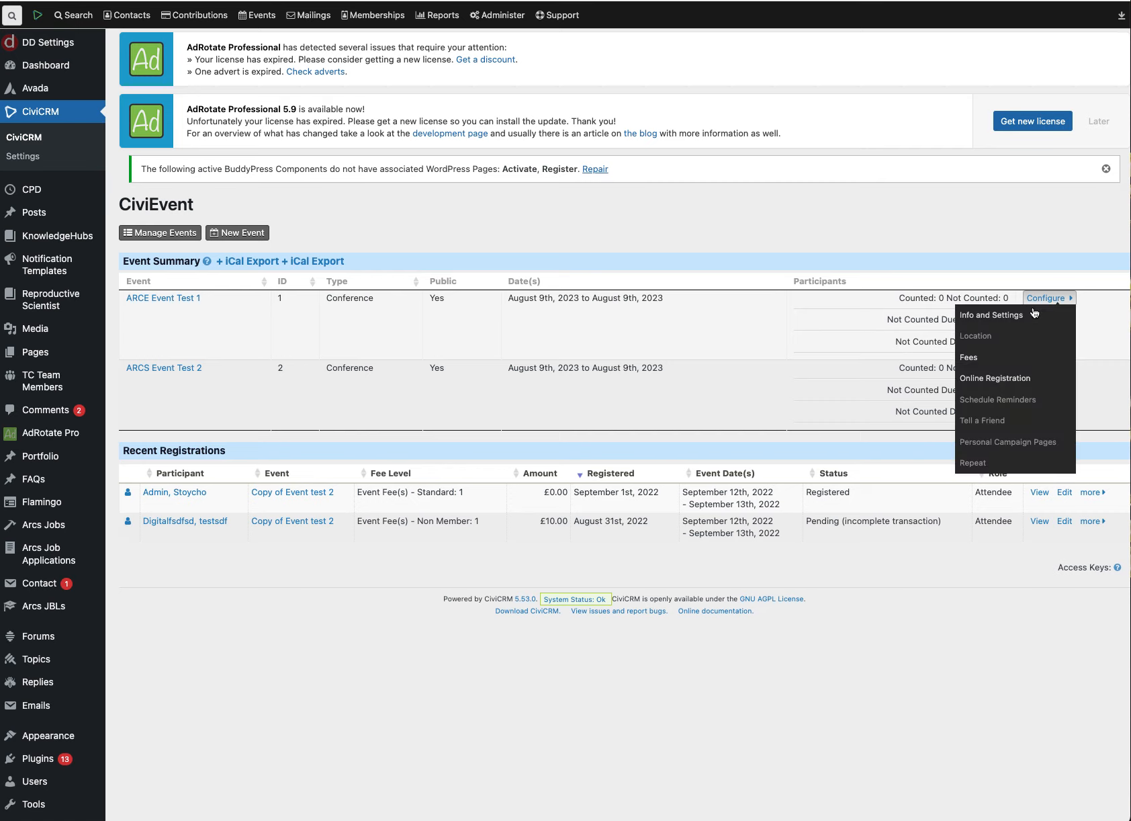
click(1026, 314)
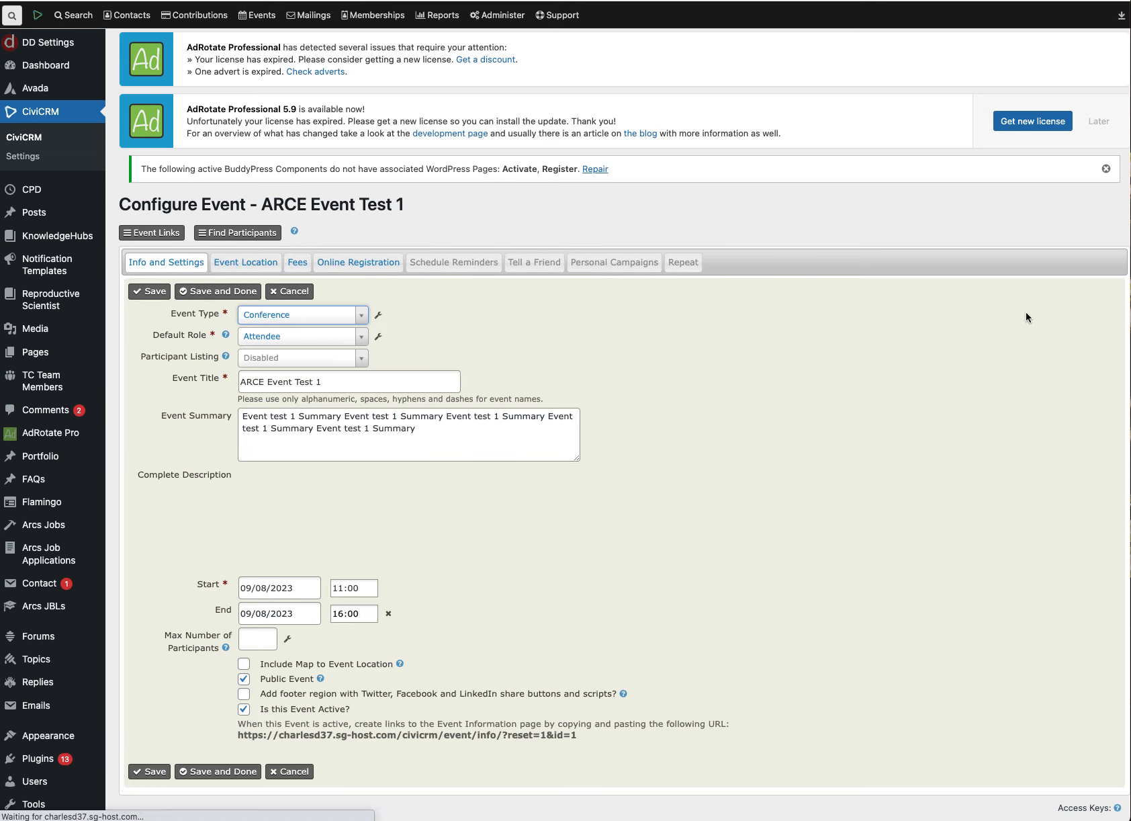
scroll(884, 418, down, 1)
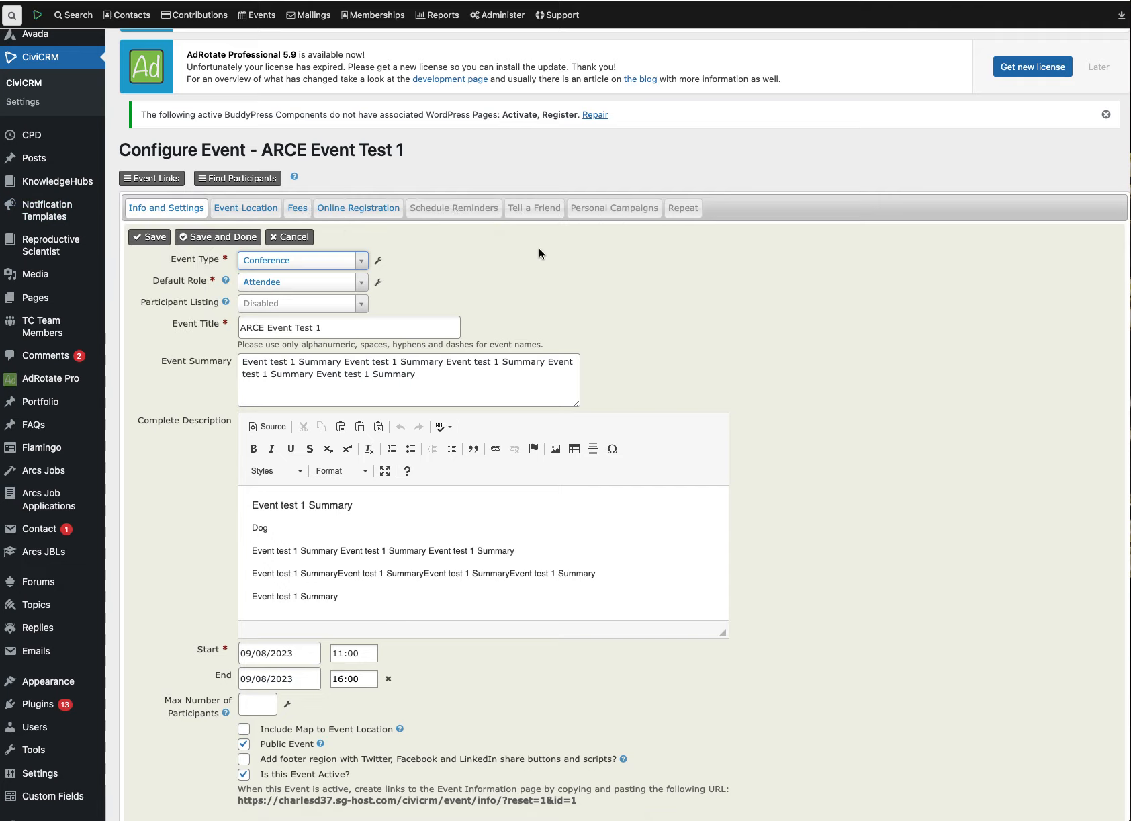
scroll(536, 277, down, 1)
scroll(536, 277, down, 3)
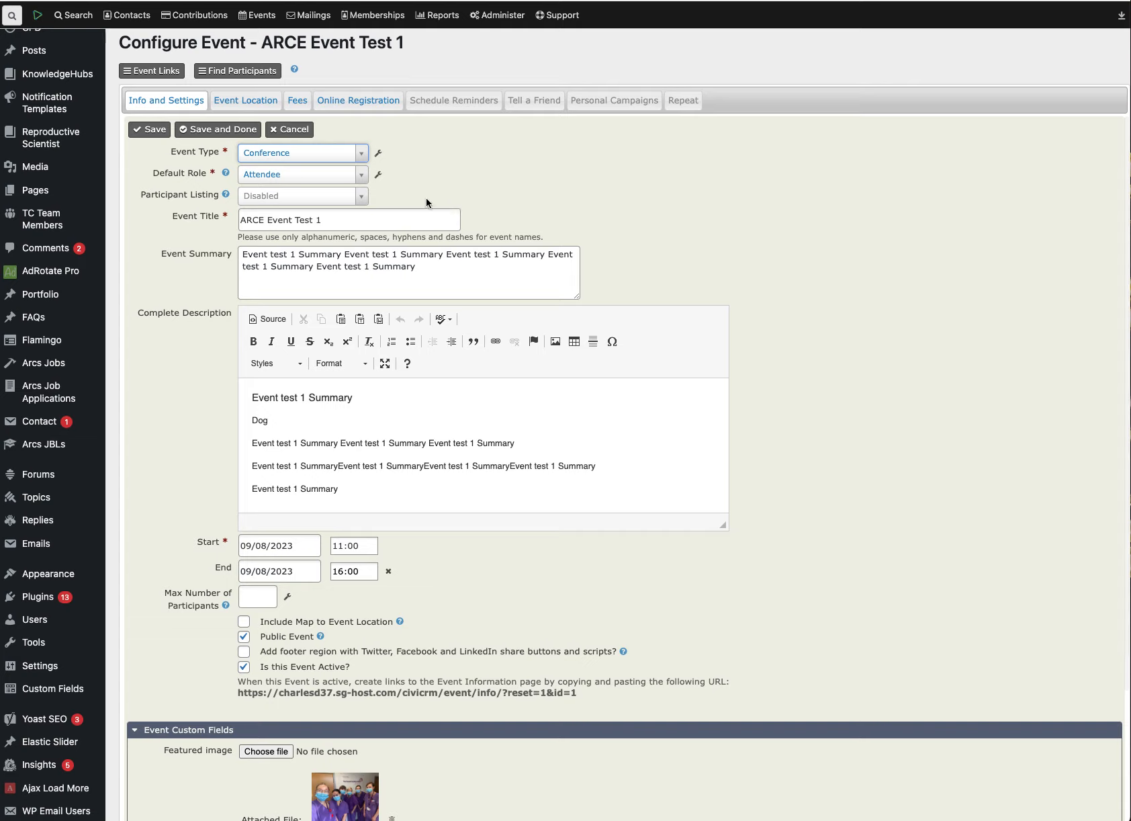
drag(724, 526, 722, 598)
scroll(901, 498, down, 3)
scroll(901, 498, down, 2)
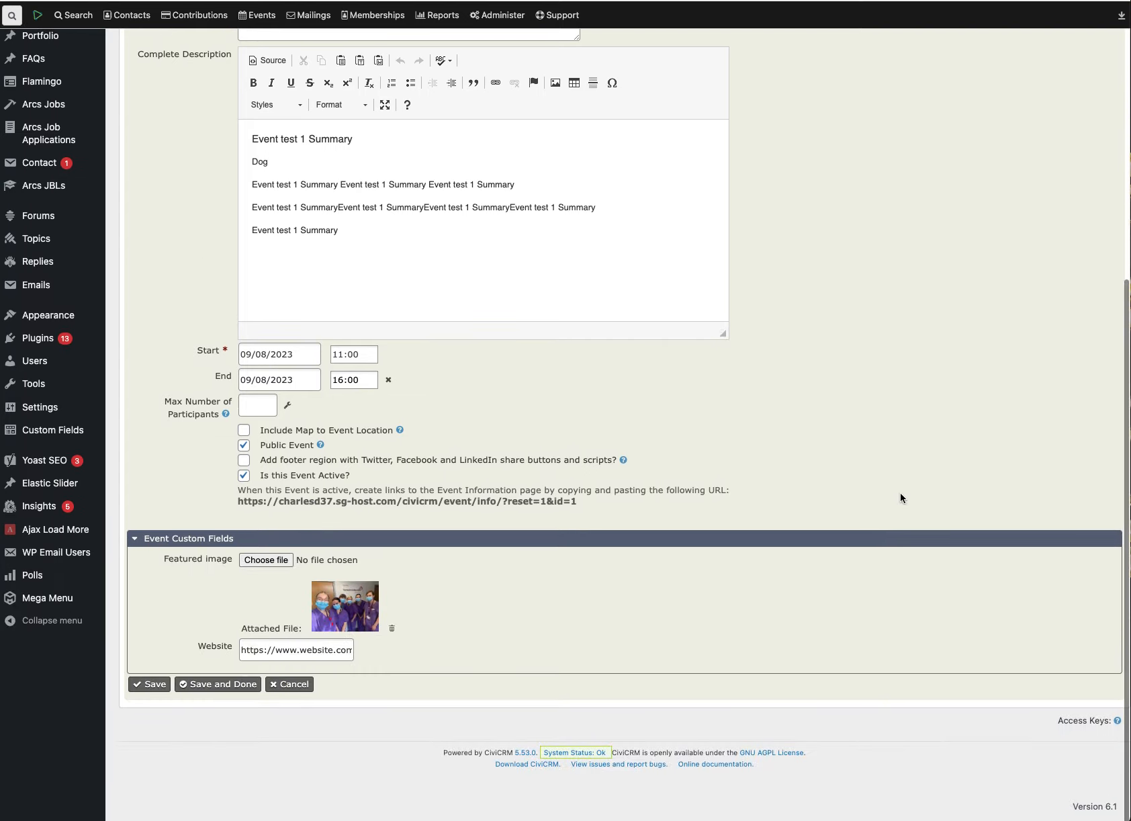
scroll(902, 497, up, 4)
scroll(901, 497, up, 2)
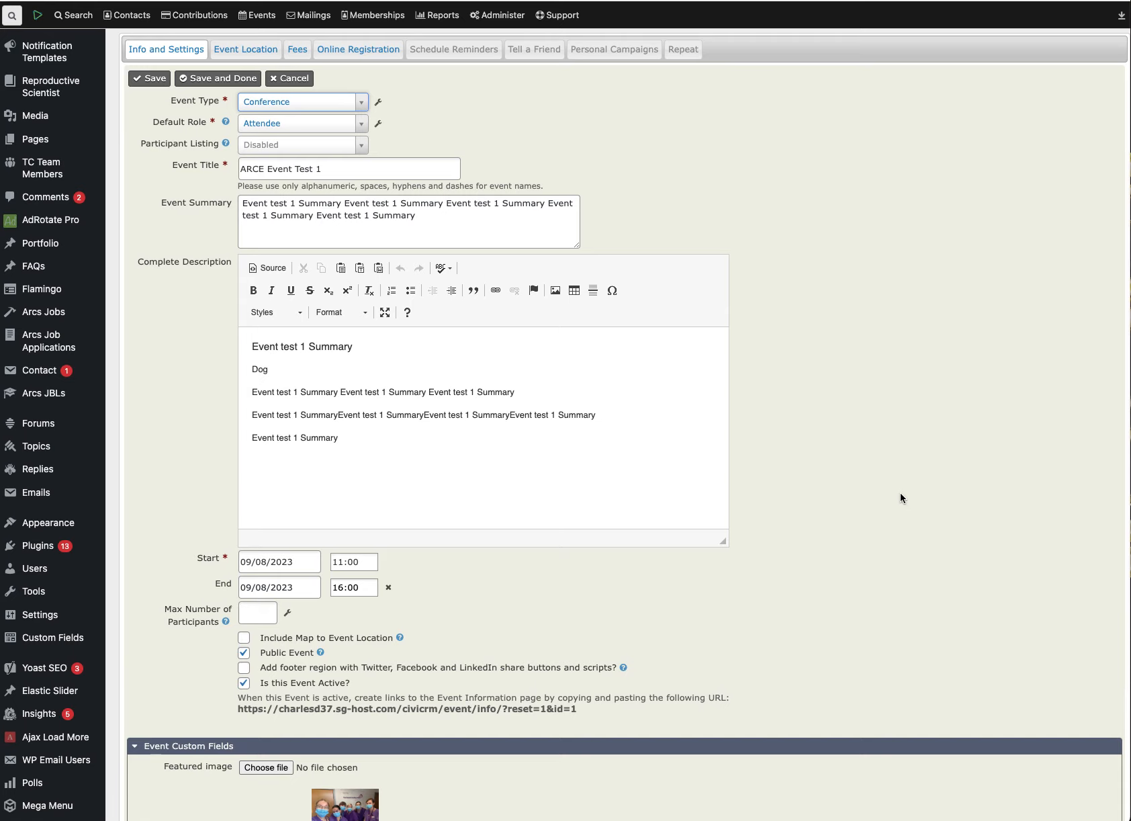
scroll(902, 497, down, 4)
scroll(901, 498, up, 5)
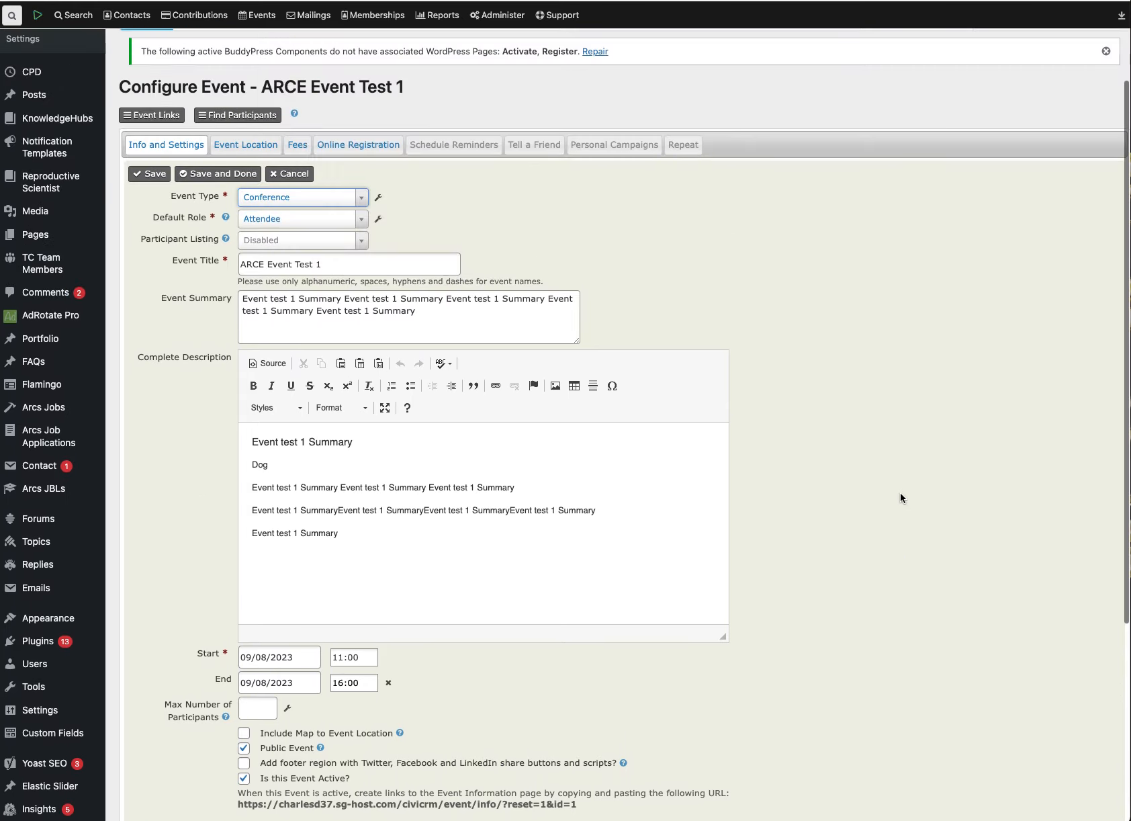
Step: Return to the CiviCRM Events dashboard and start a new event, checking the public Events page's existing cards
mouse_move(272, 15)
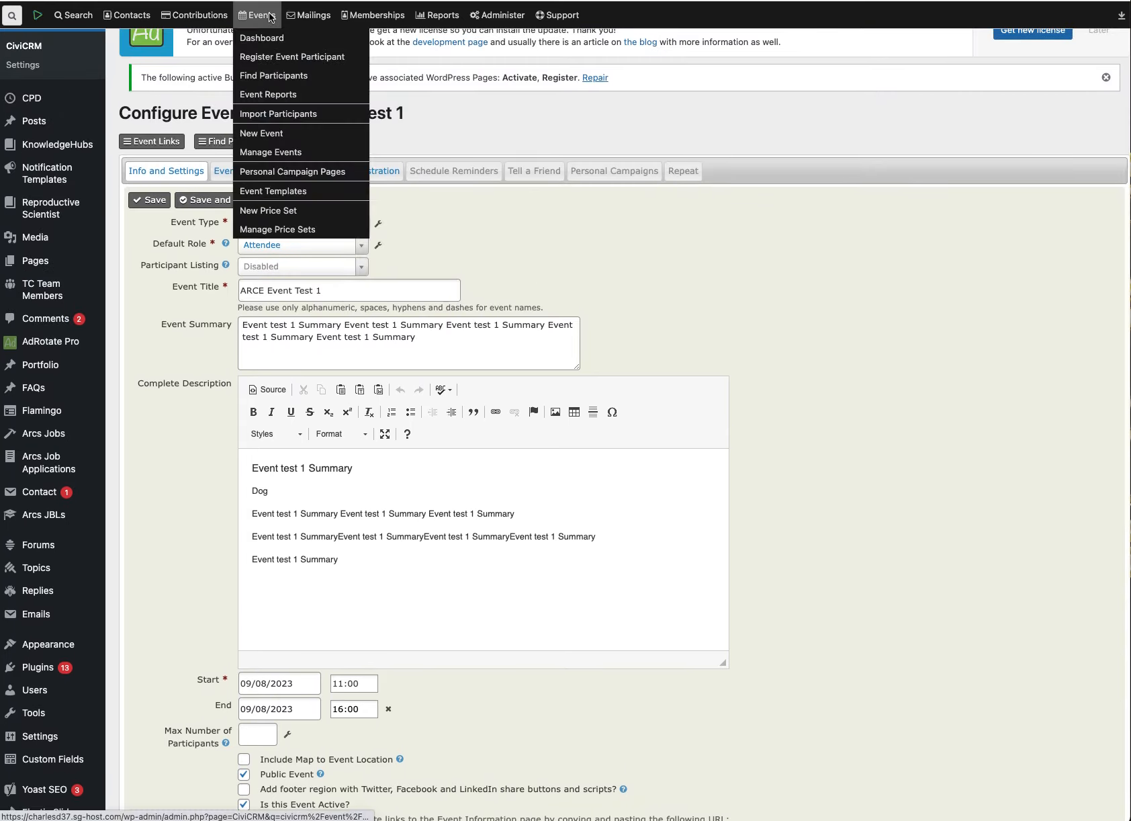
click(280, 40)
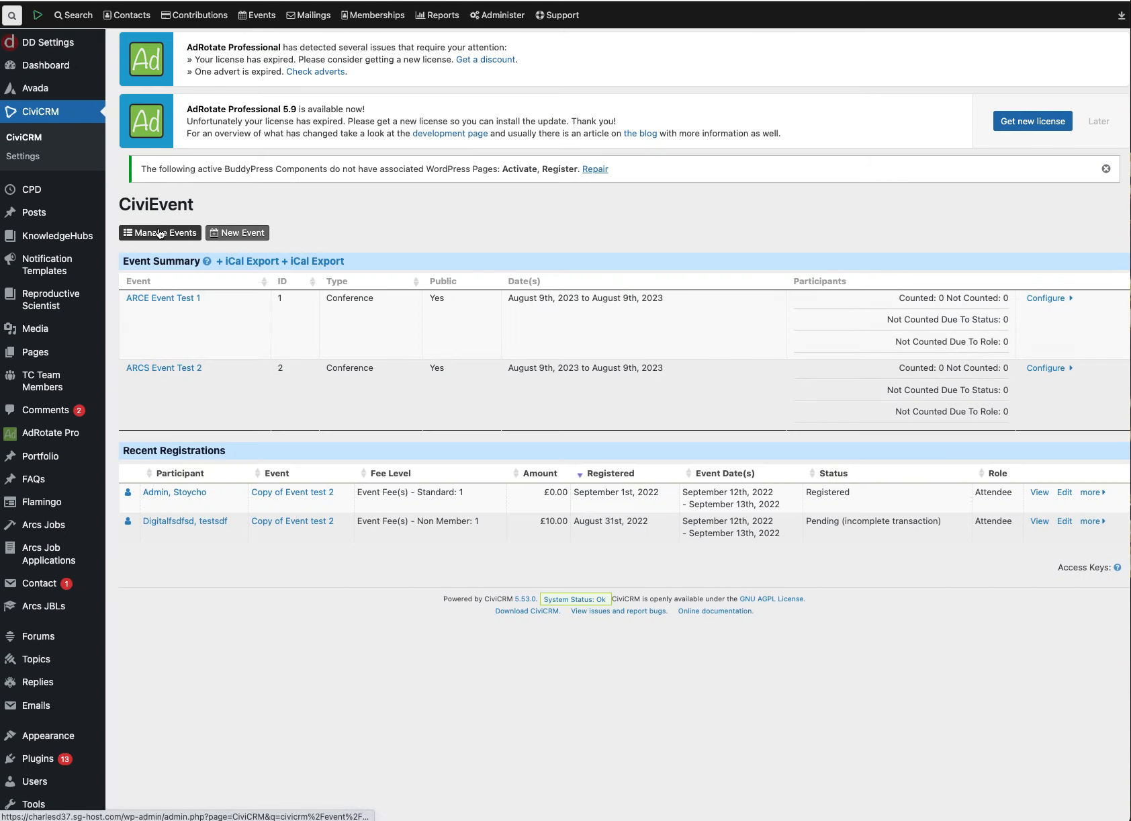
click(226, 233)
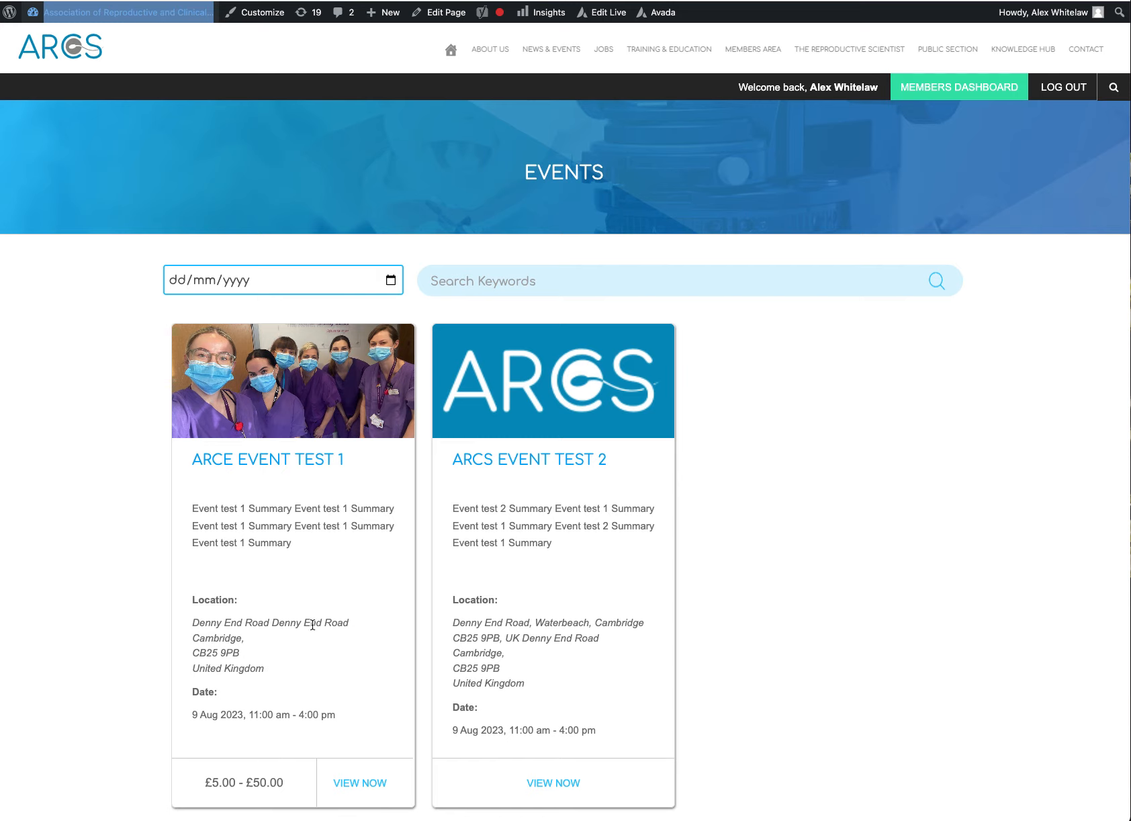
scroll(611, 581, down, 3)
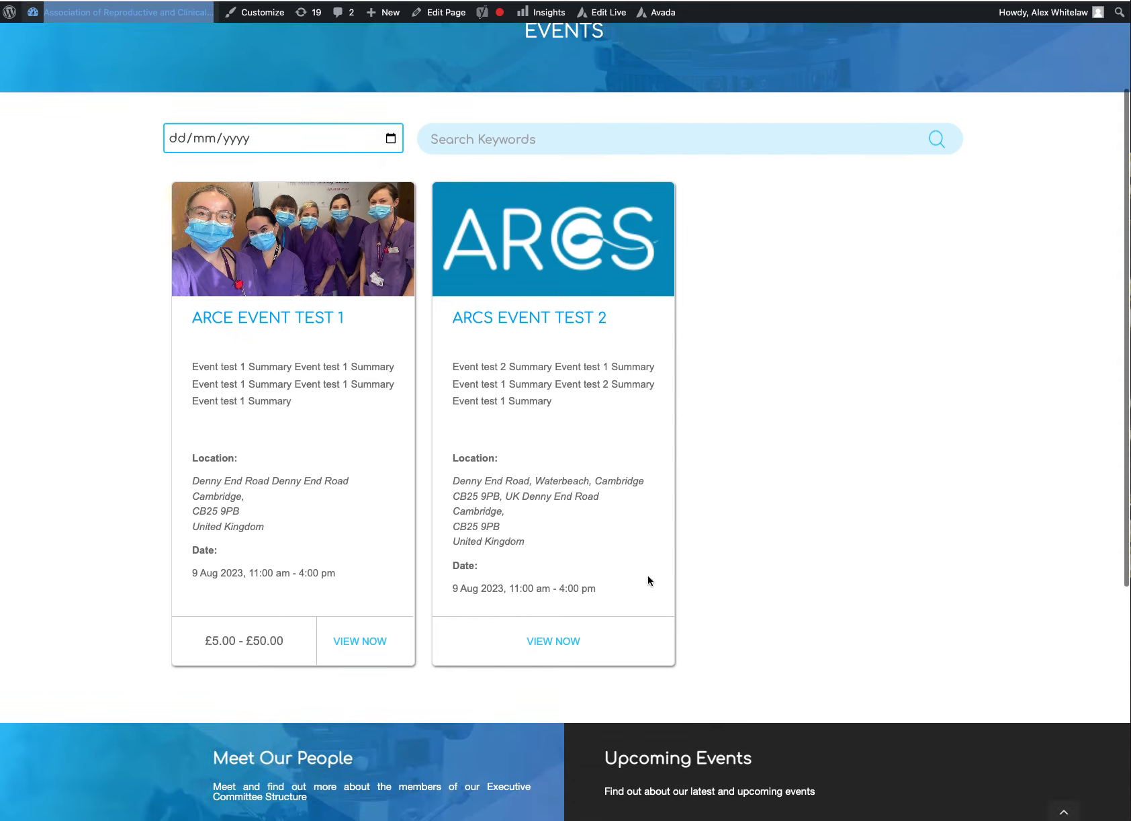
scroll(649, 580, up, 2)
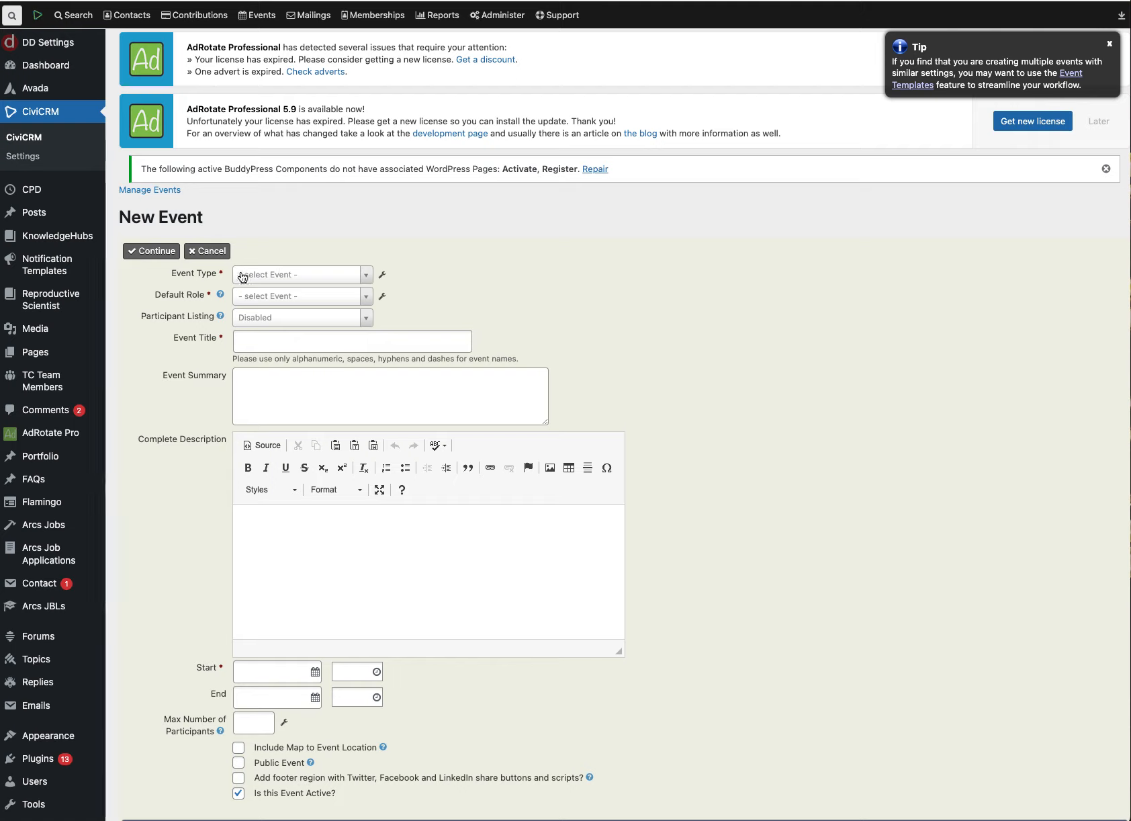
Step: Review the configurable event type options and set the new event's type to Workshop
click(371, 278)
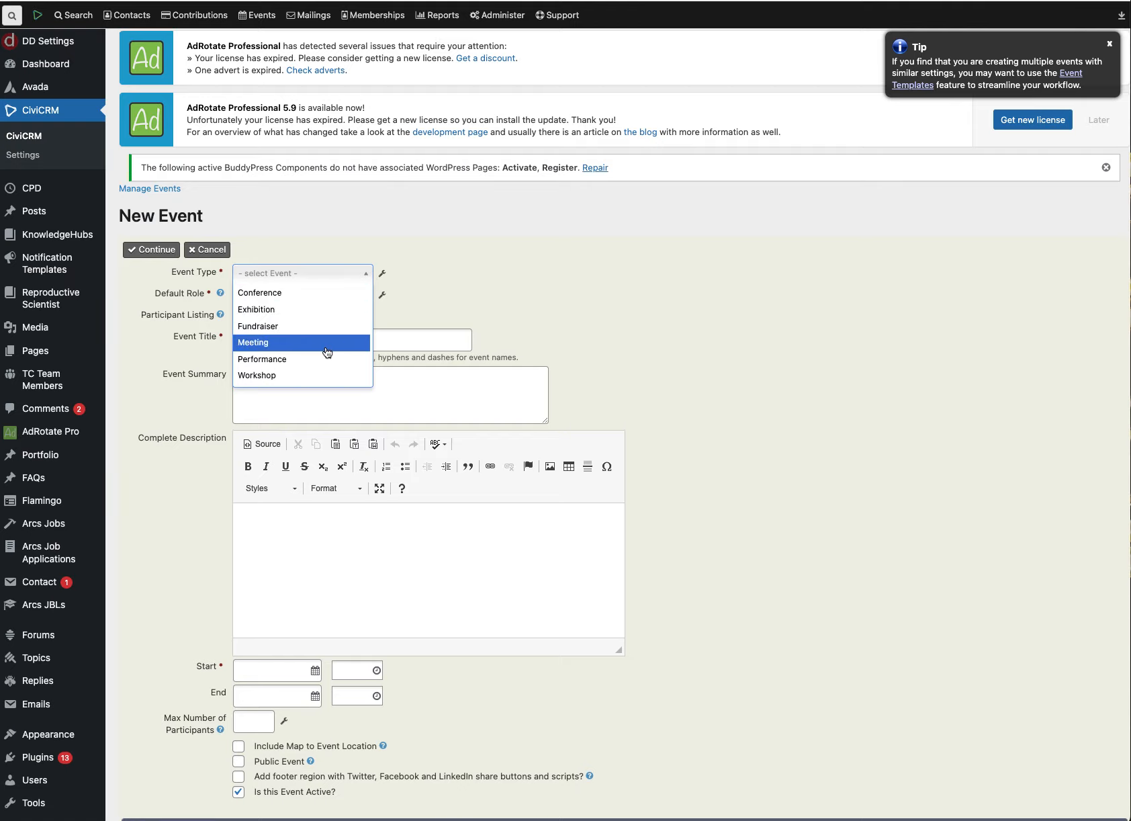
click(513, 290)
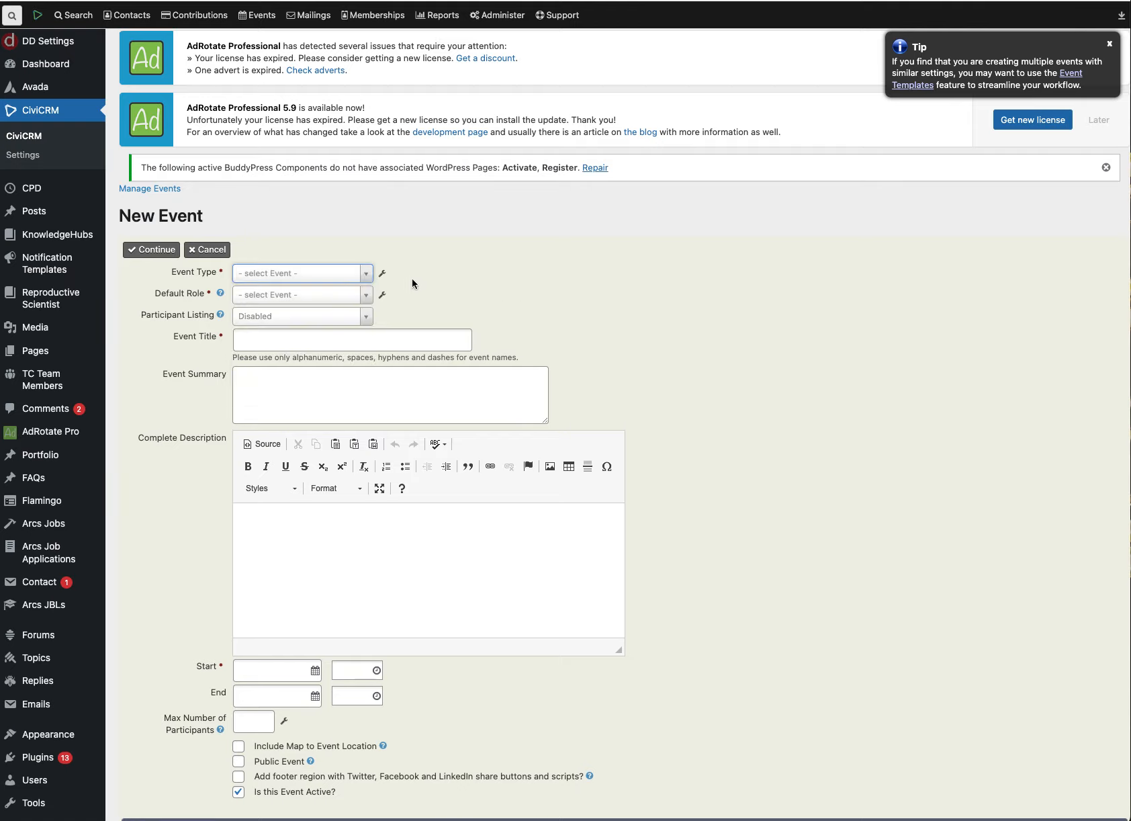
click(386, 277)
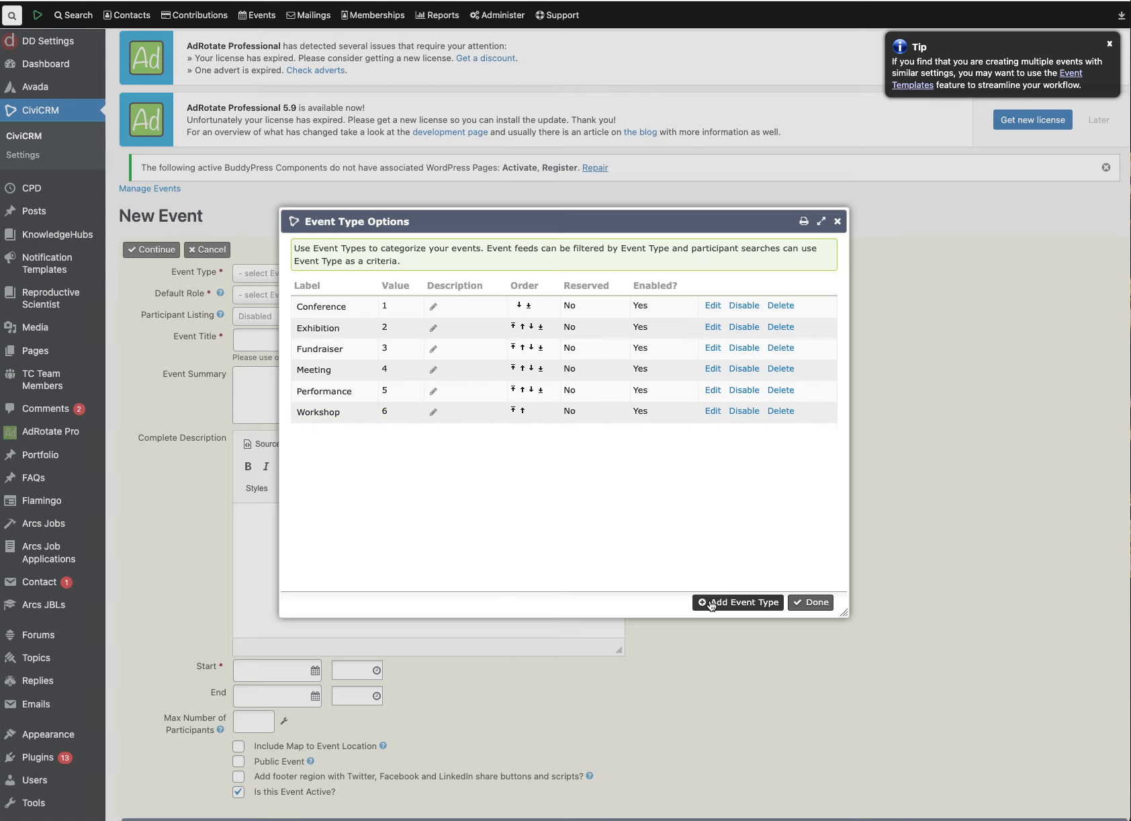
click(807, 604)
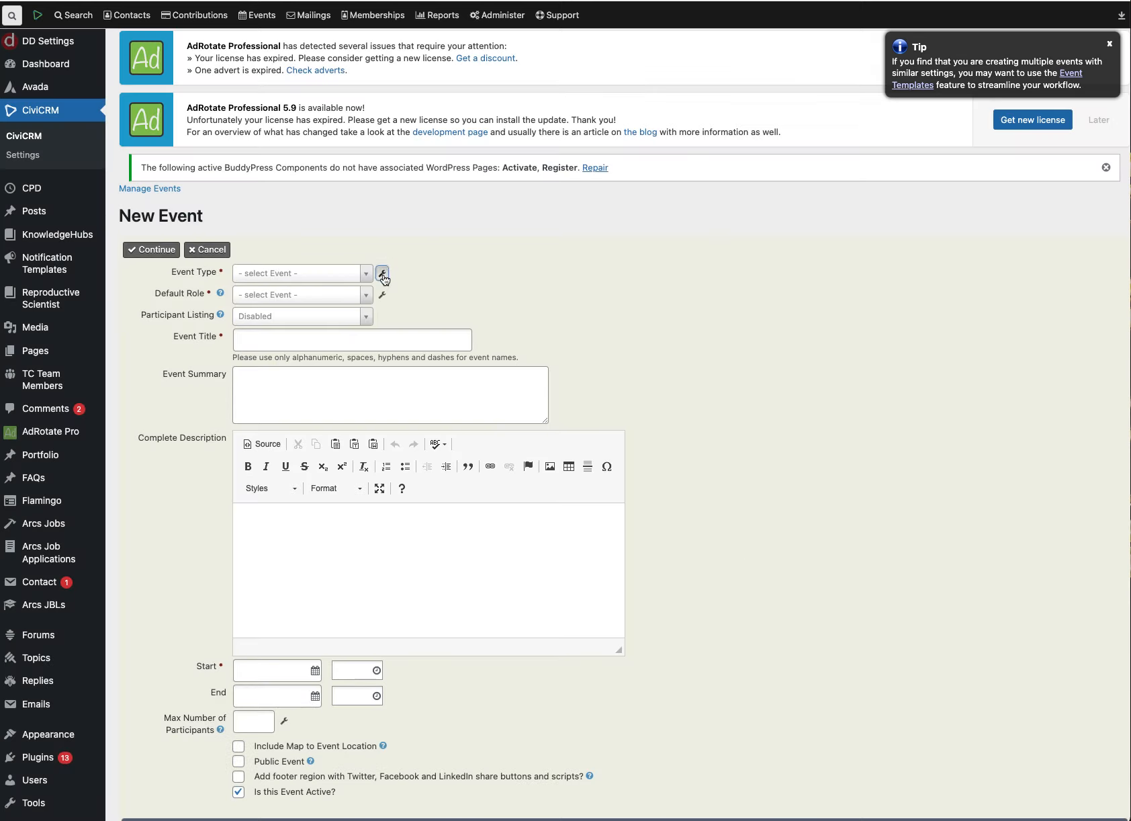
click(374, 282)
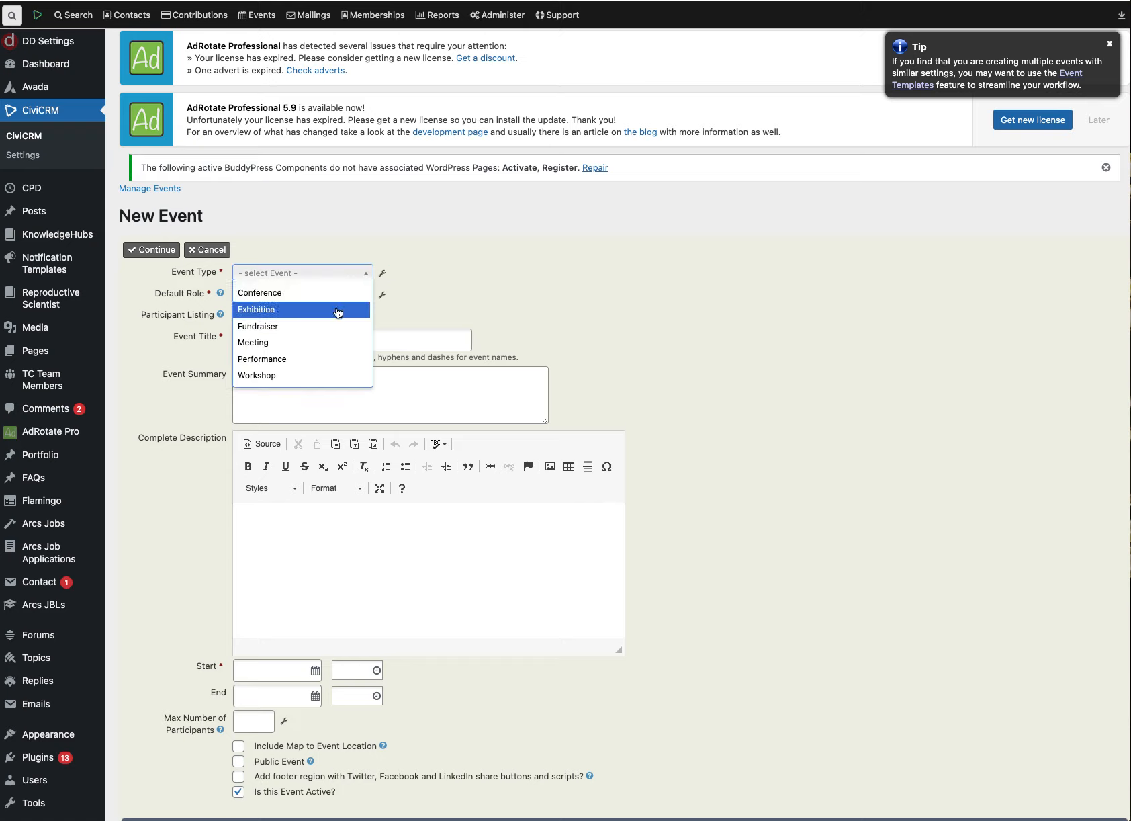
click(307, 376)
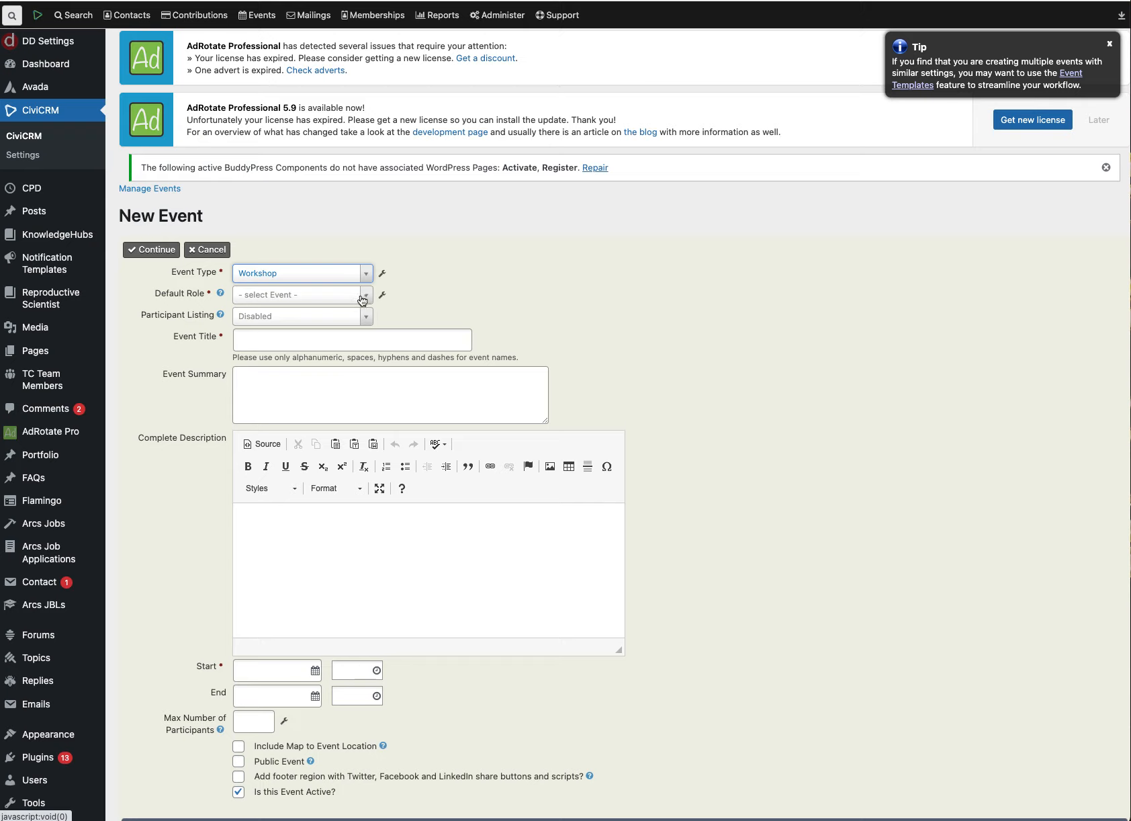
Step: Review the configurable participant role options and set the new event's default role to Attendee
click(364, 300)
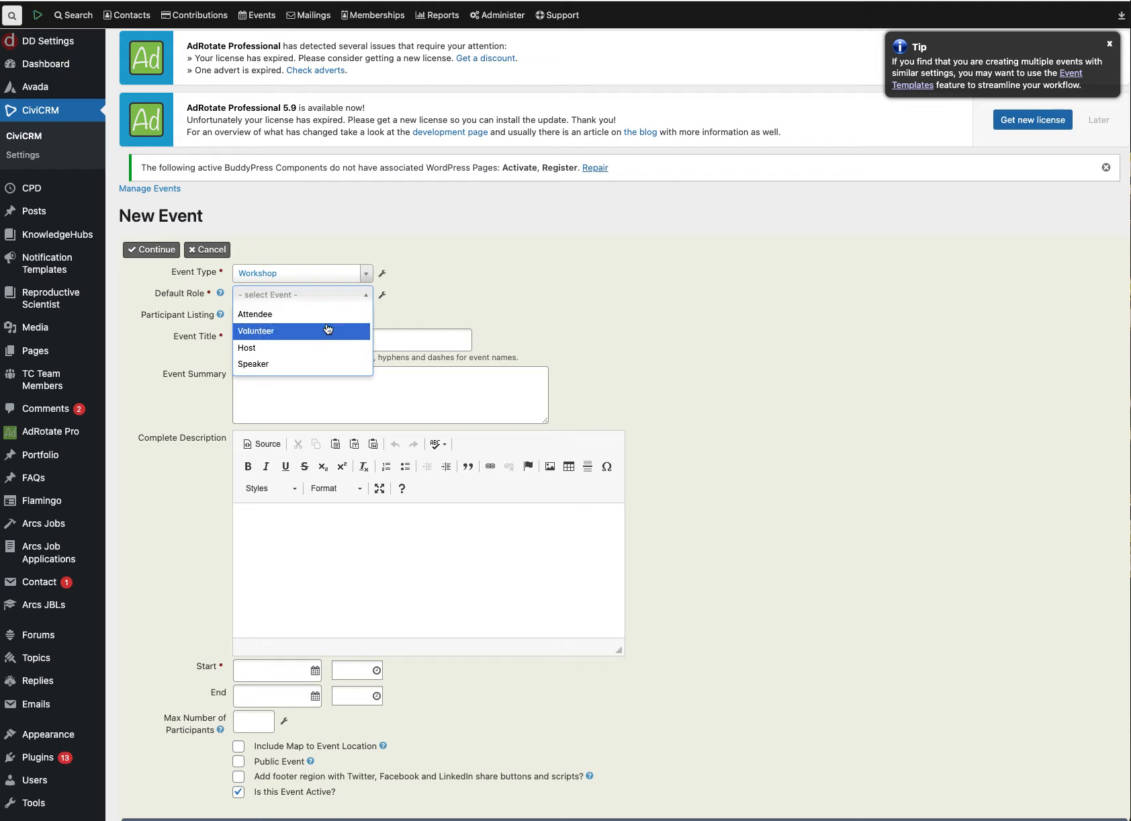
click(427, 318)
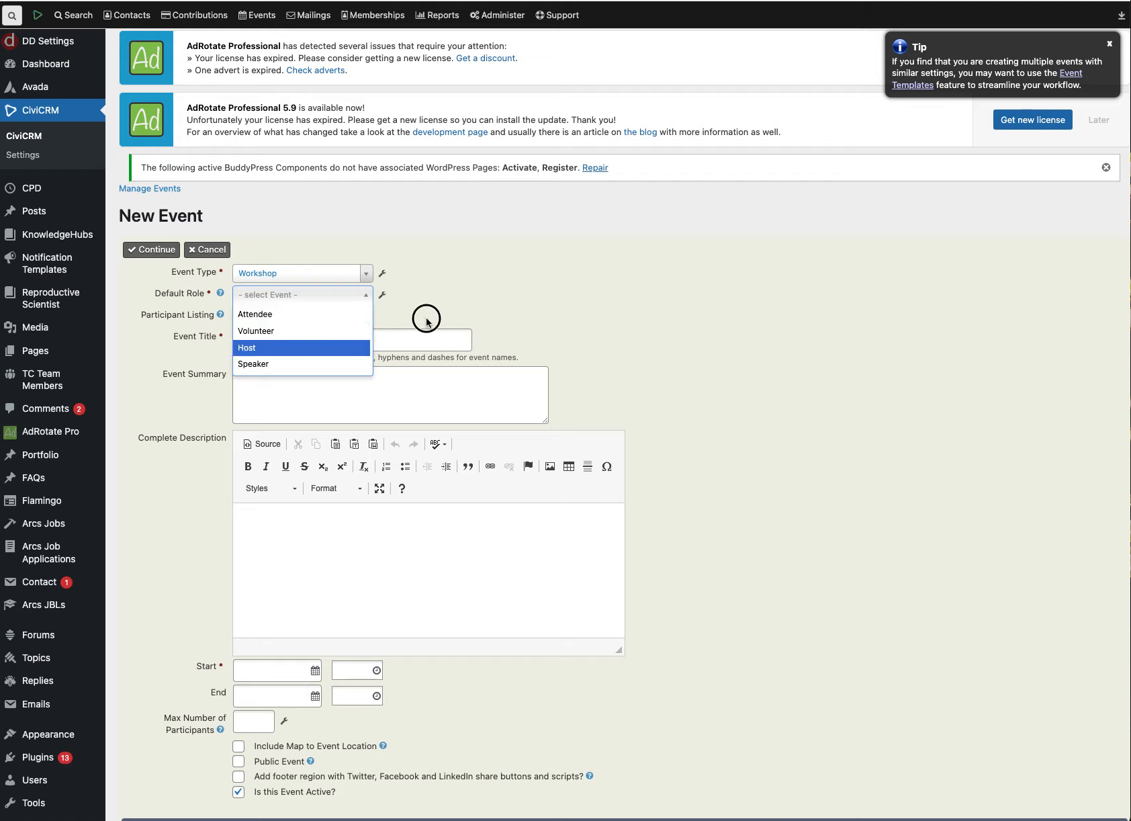
click(382, 297)
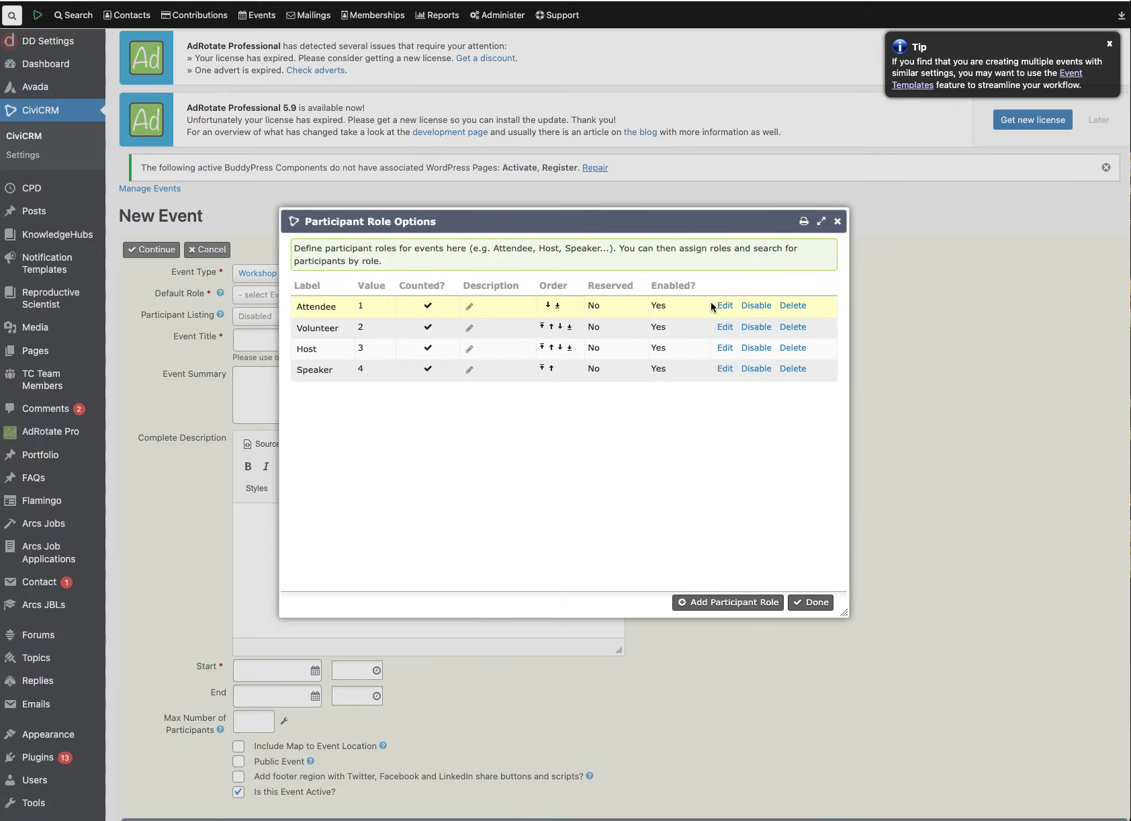
click(838, 222)
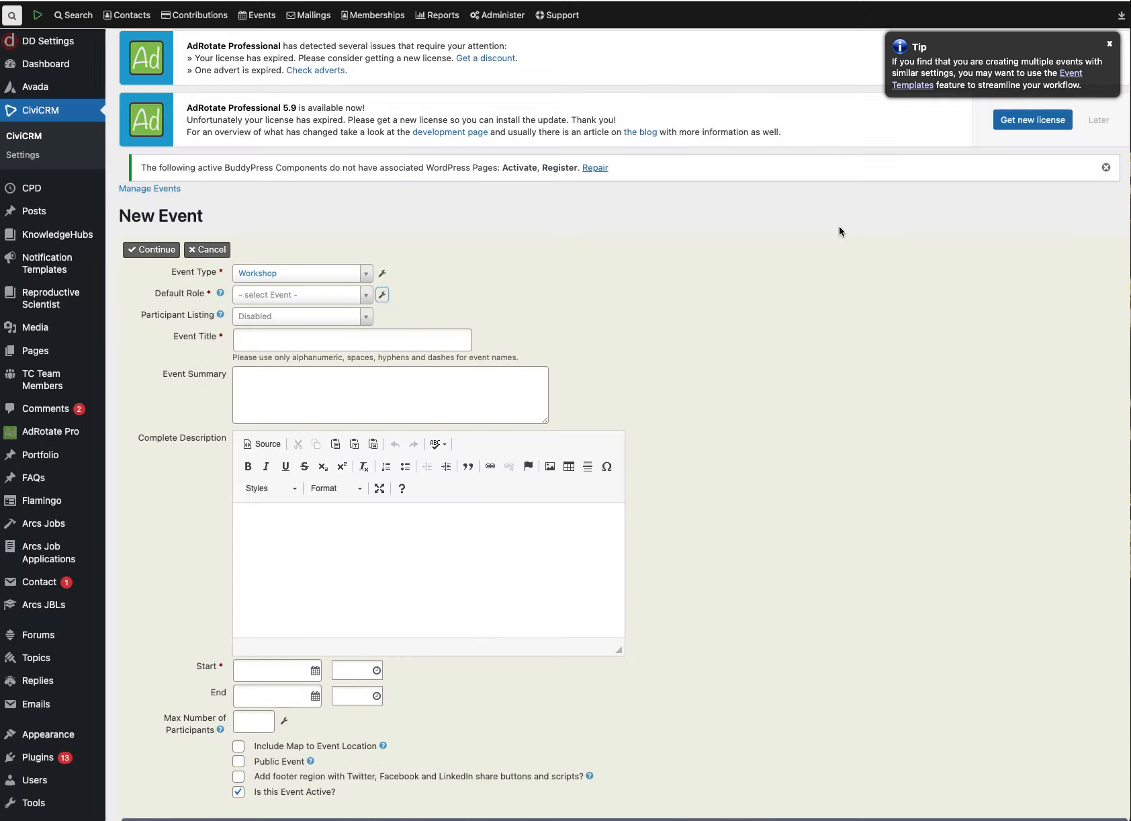
click(371, 301)
click(351, 316)
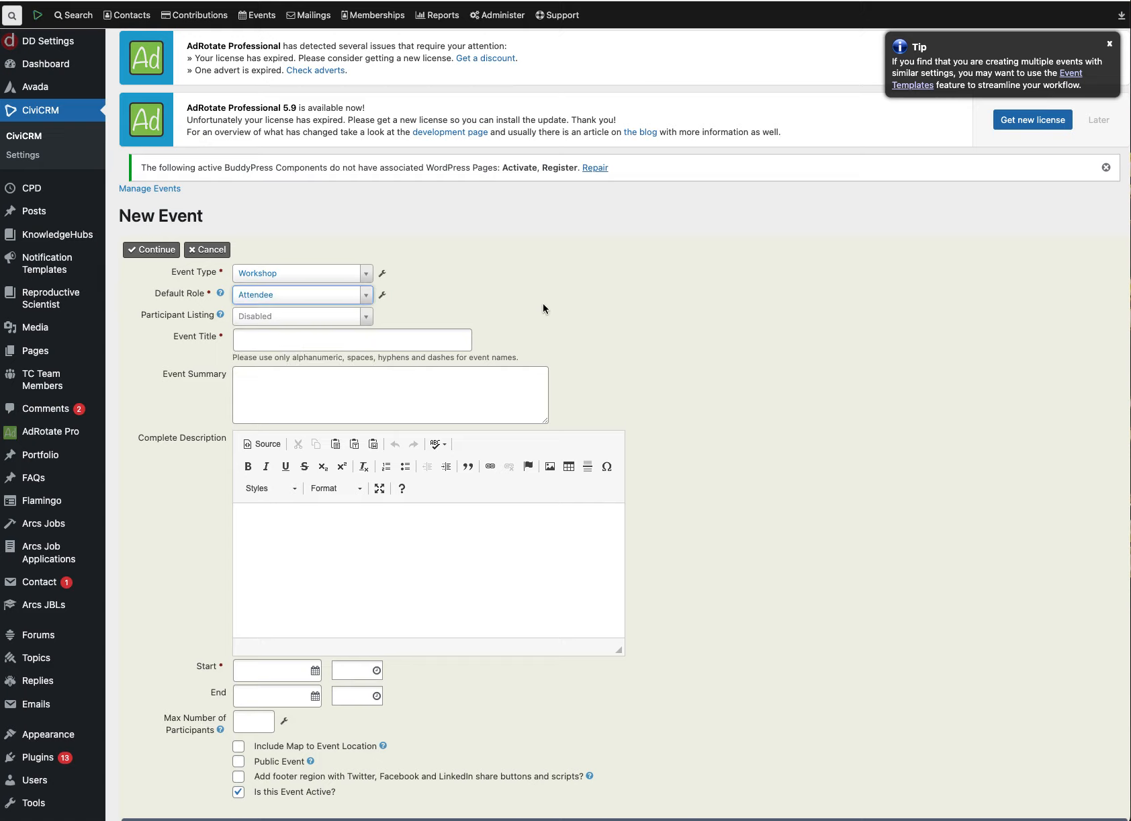
Step: Keep the participant listing disabled and title the event with the account holder's first name in possessive form followed by "Test Event 3"
click(341, 325)
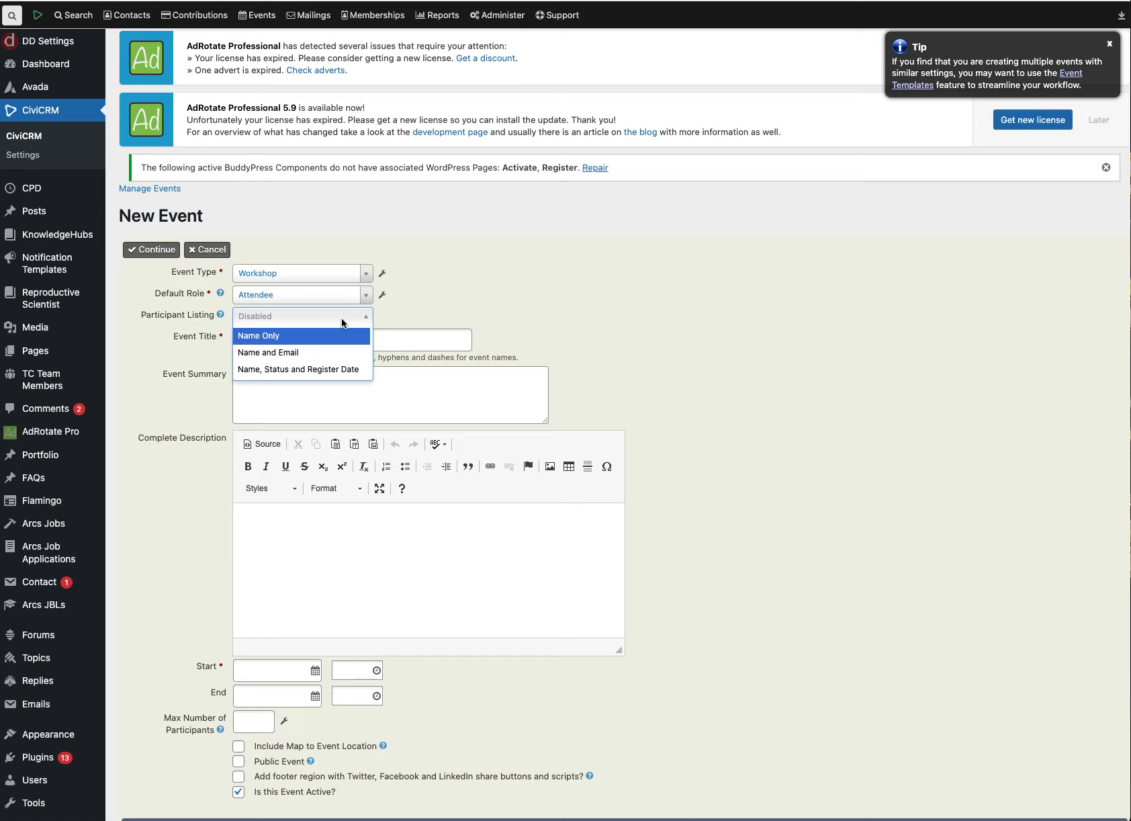
click(455, 317)
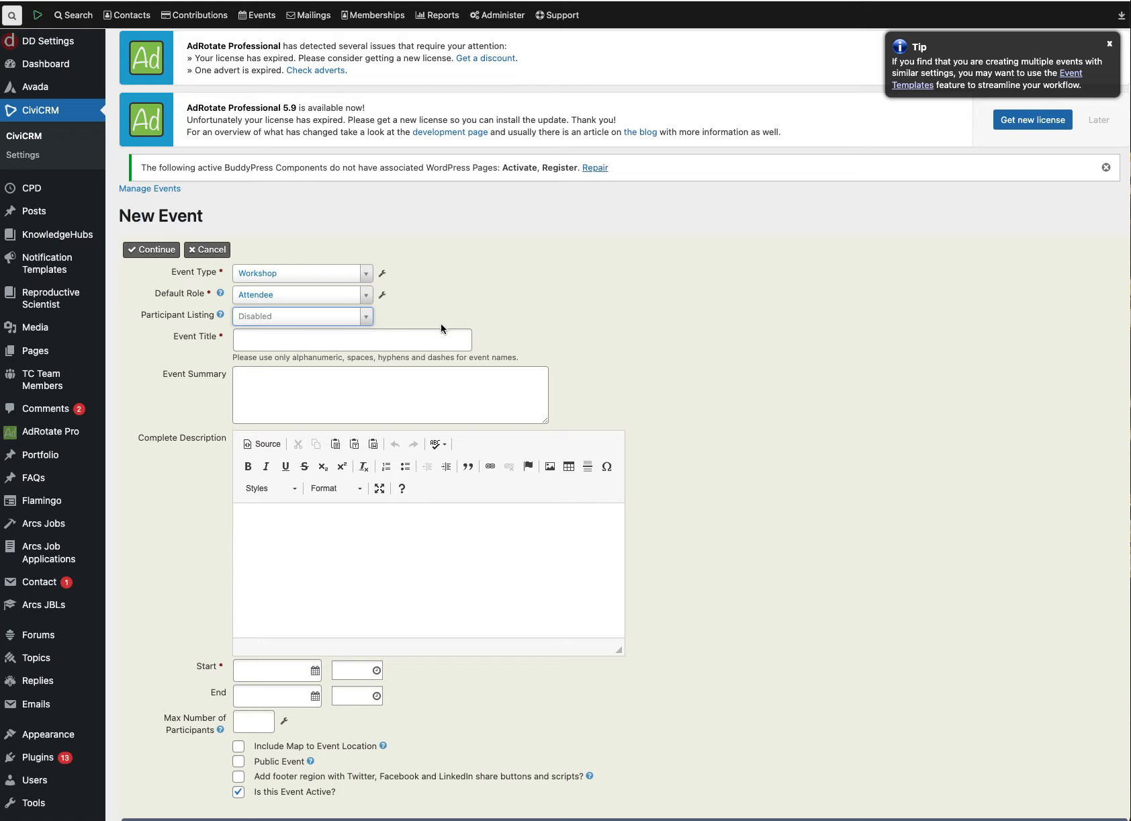
click(401, 340)
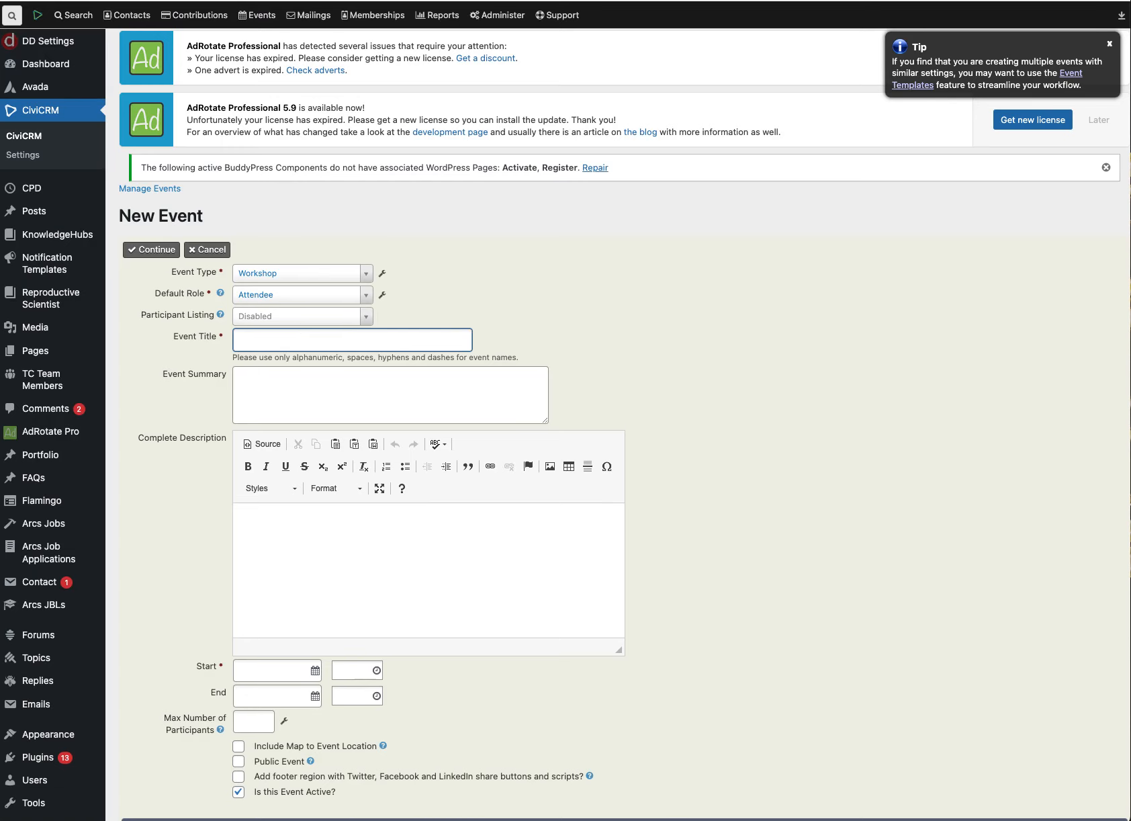
text(Alex's Test Event 3)
click(260, 399)
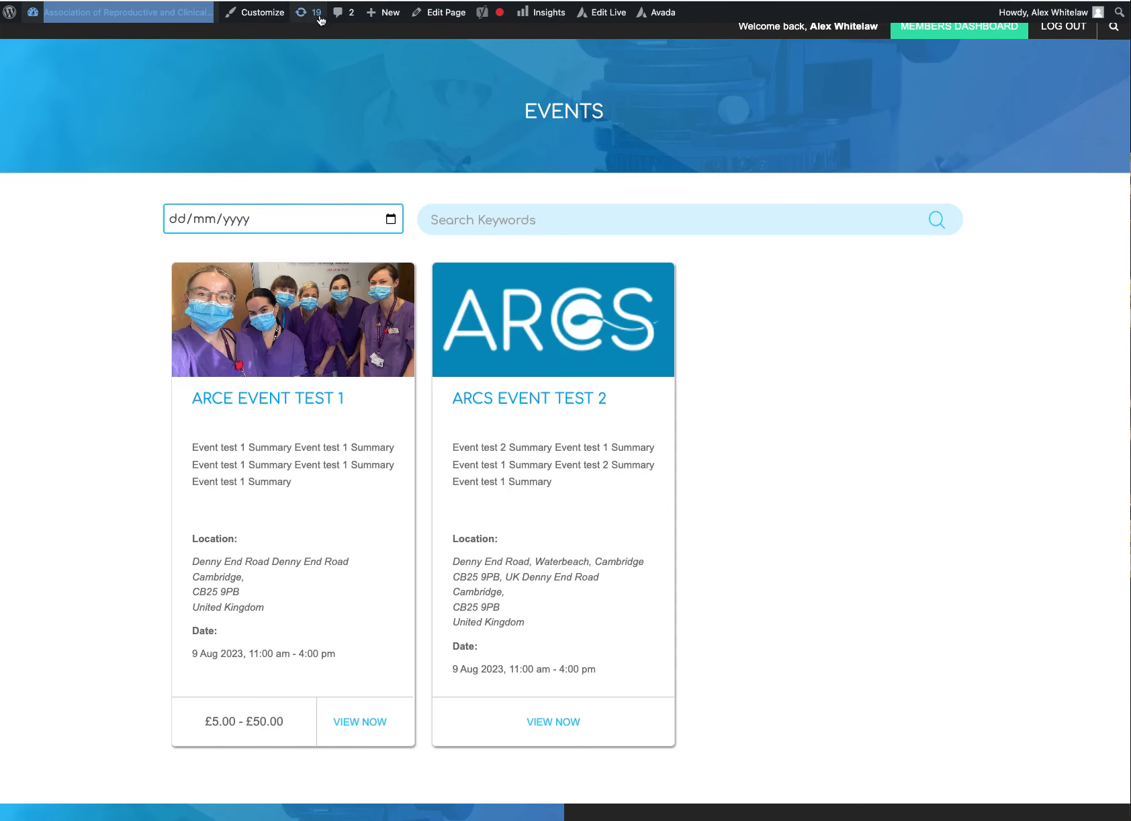
Step: Check the summaries on the public event cards and enter the event summary "This is my event summary, I hope you can make it"
drag(296, 484, 184, 447)
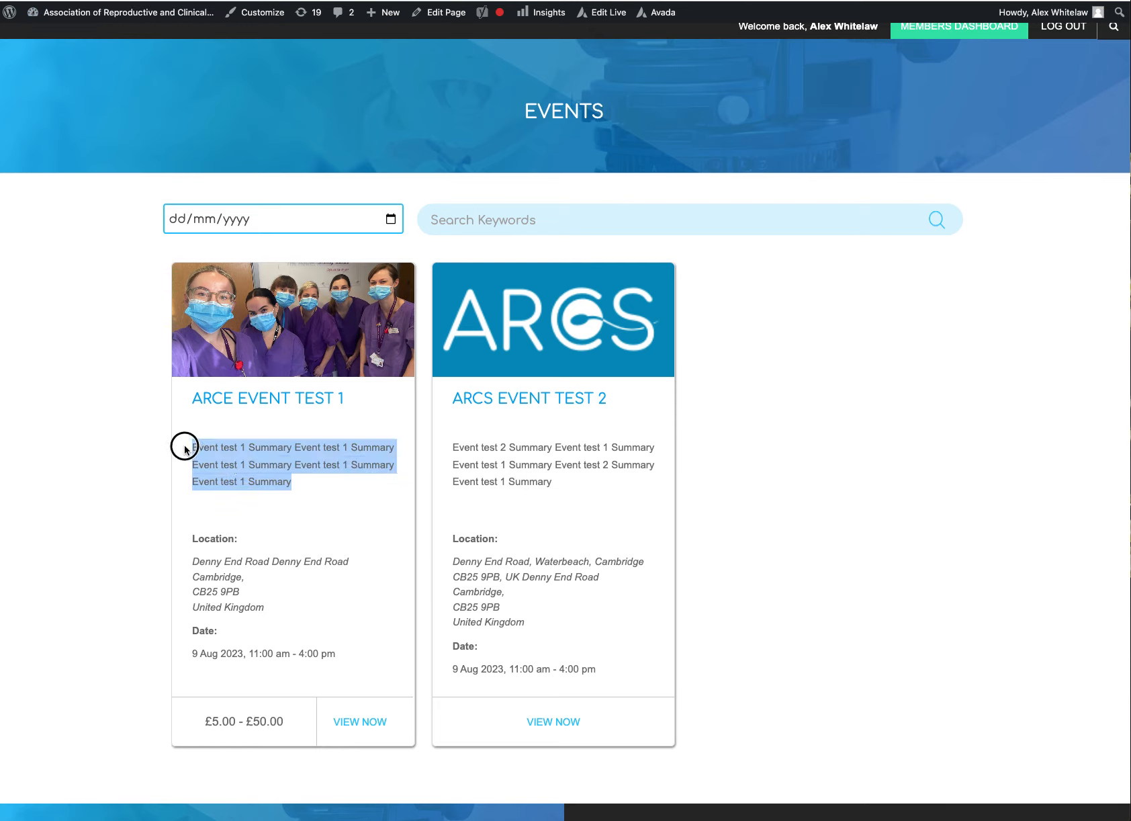
drag(570, 485, 450, 445)
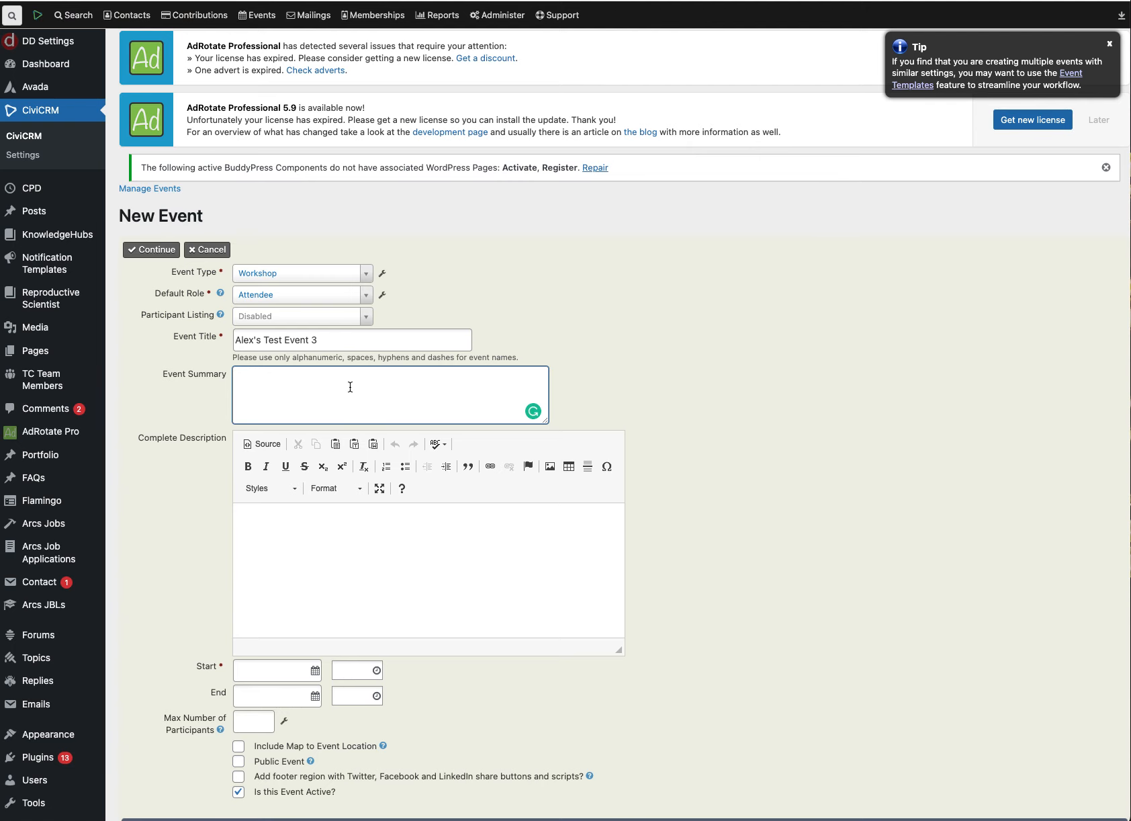
text(This is my event summary, I hope you )
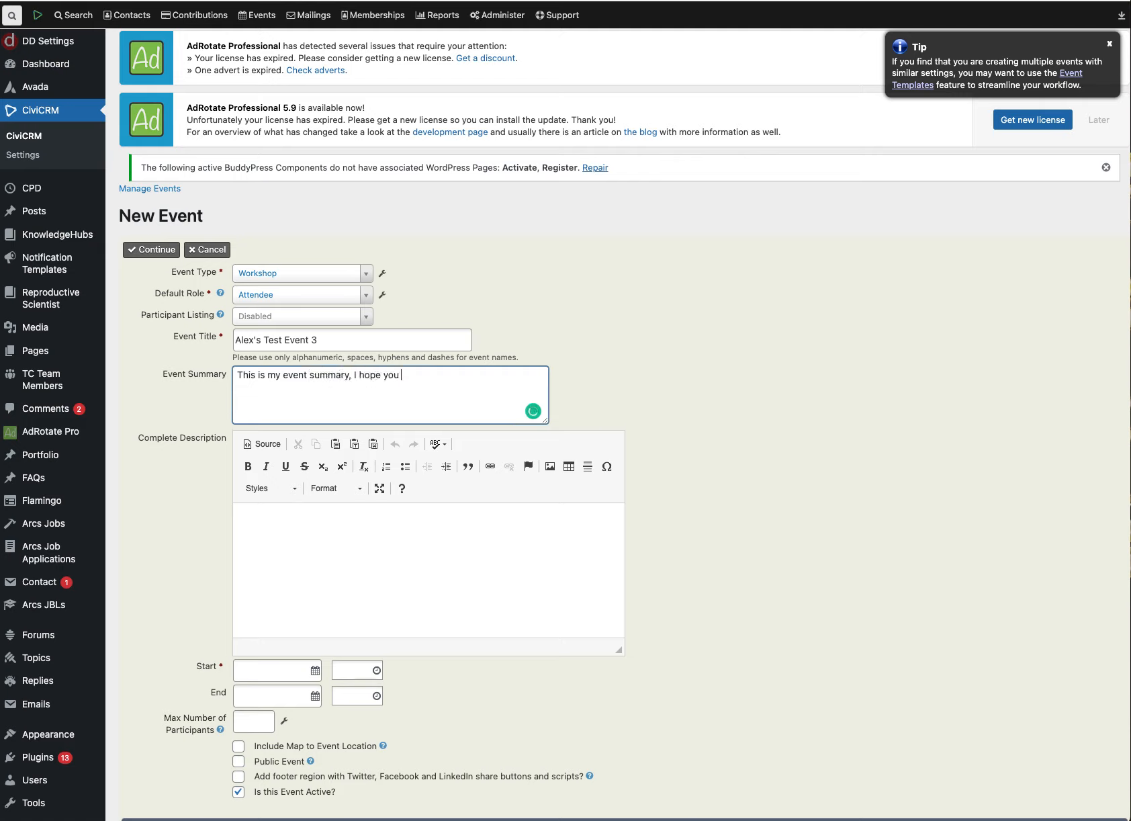
text(can make it)
Step: Search the web for "lorem ipsum generator" and select the first three paragraphs of placeholder text on the Lipsum site to copy
click(310, 563)
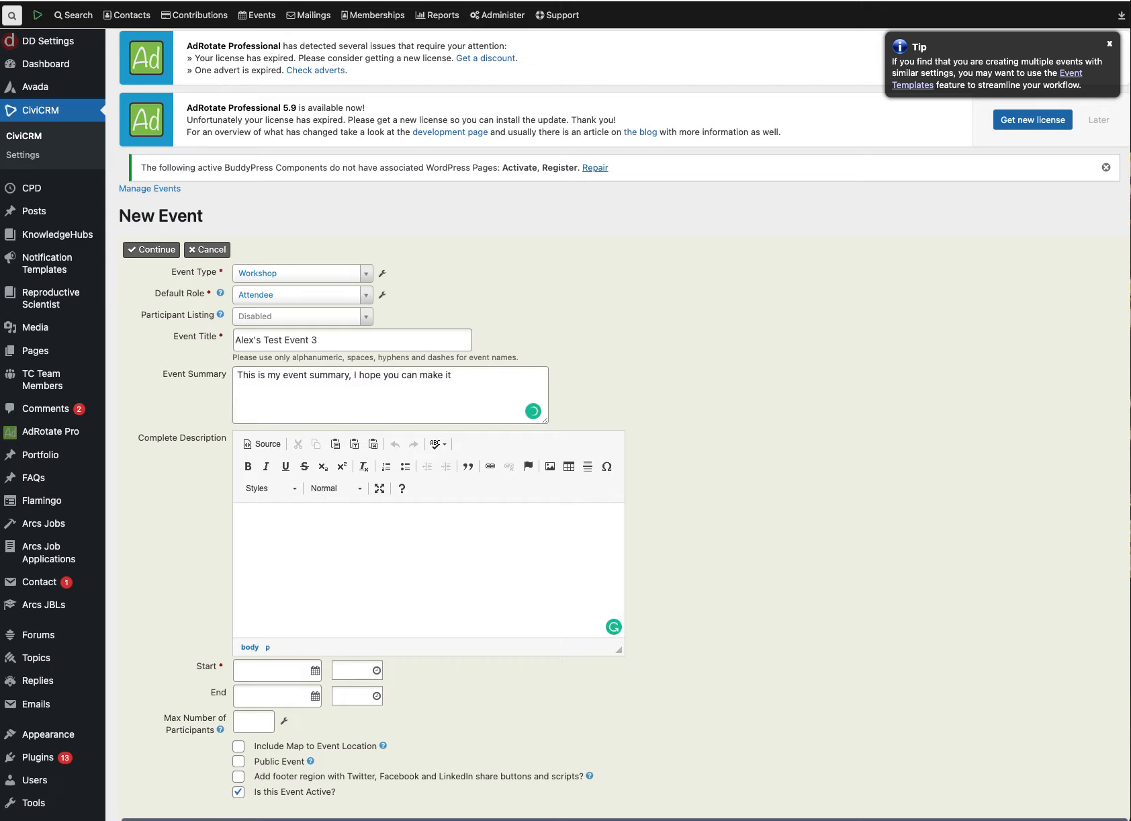
key(super+t)
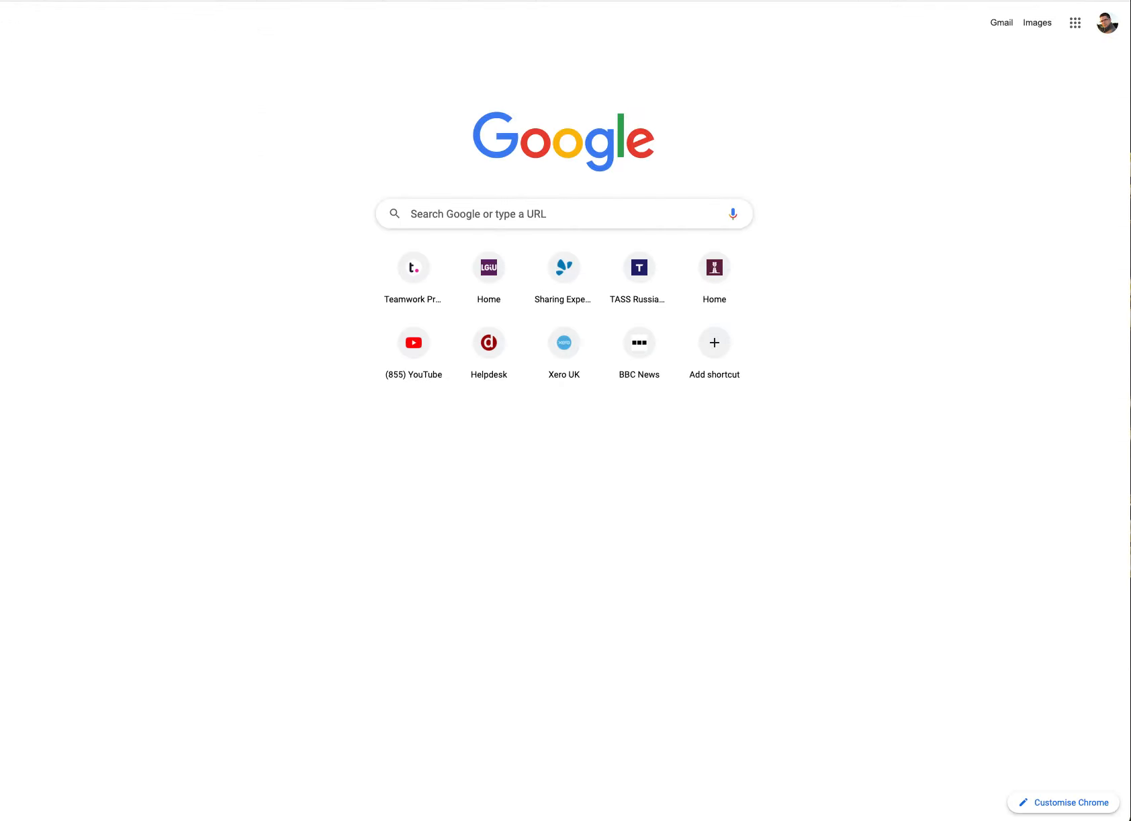
text(lor)
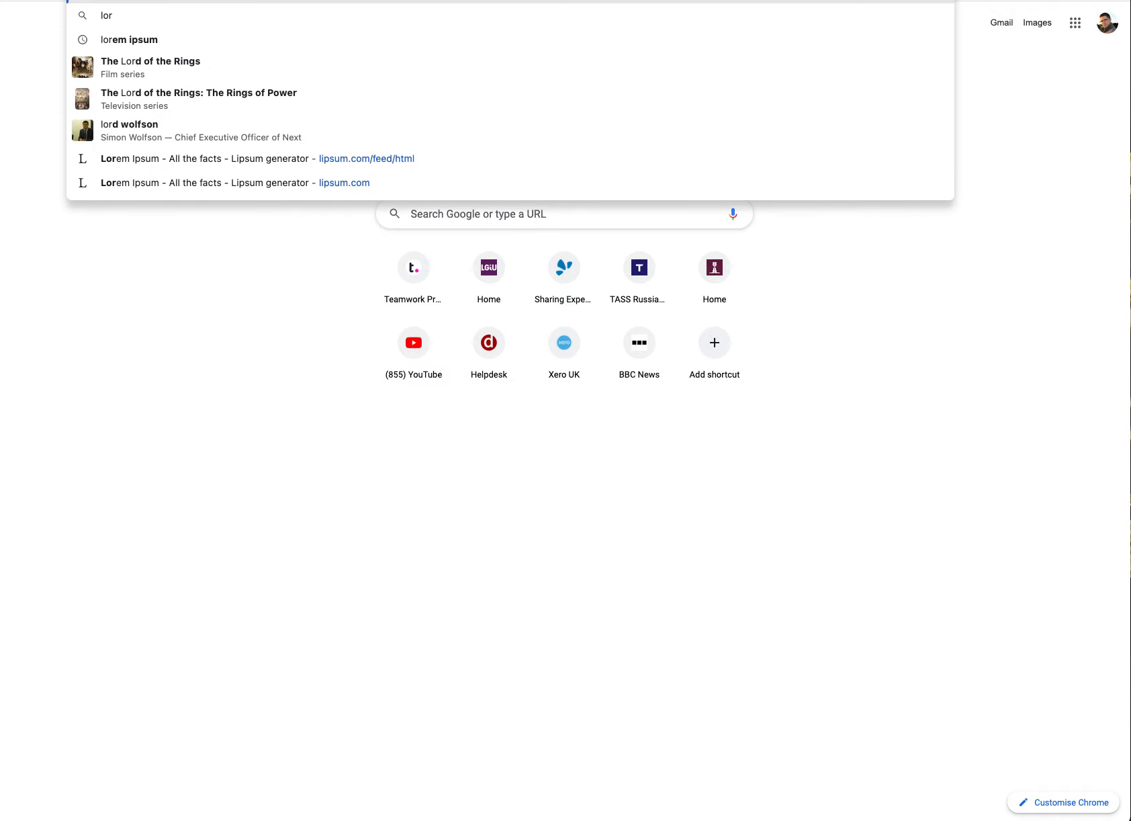
text(em ipsum generator)
key(Return)
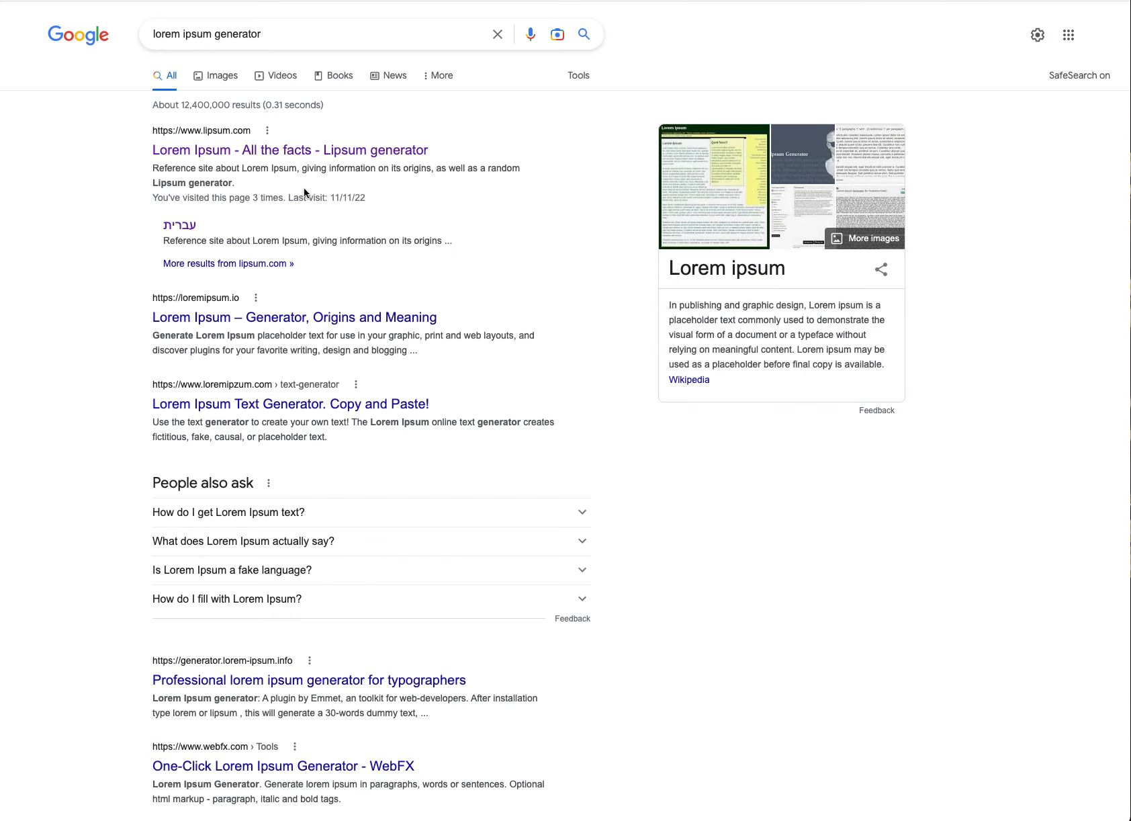
click(309, 154)
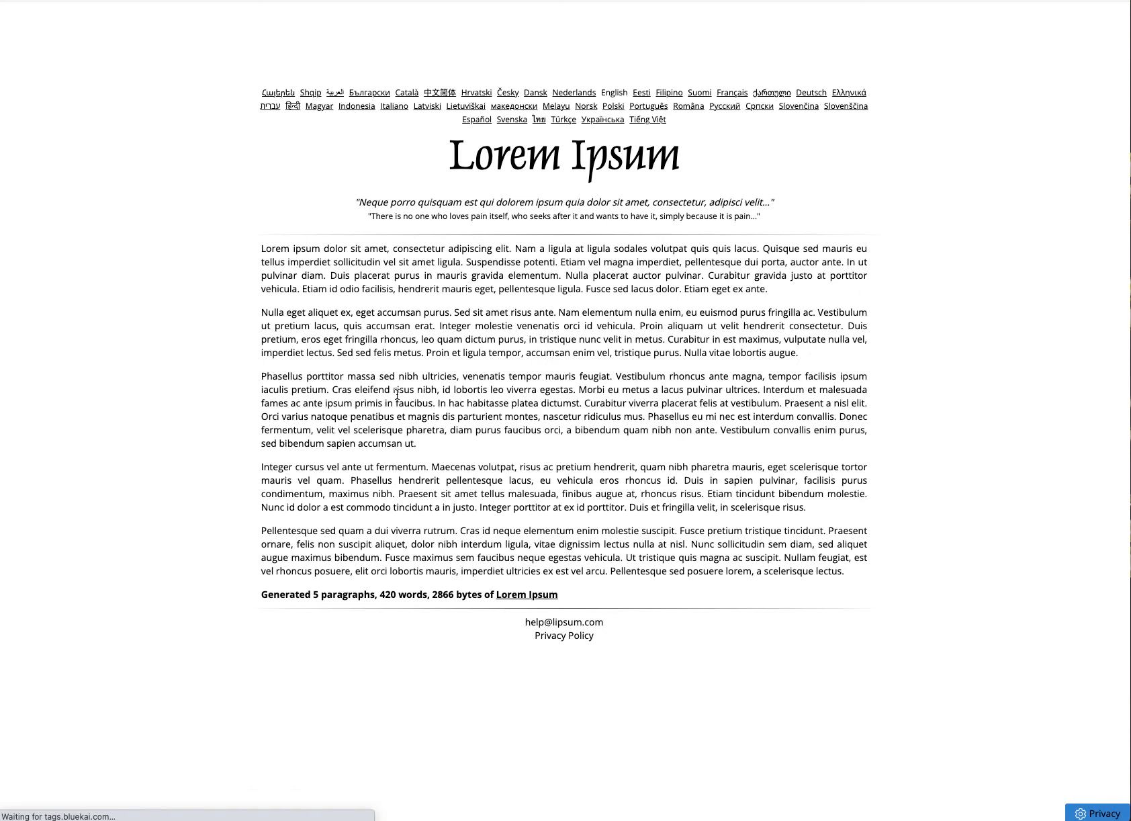
drag(261, 248, 589, 442)
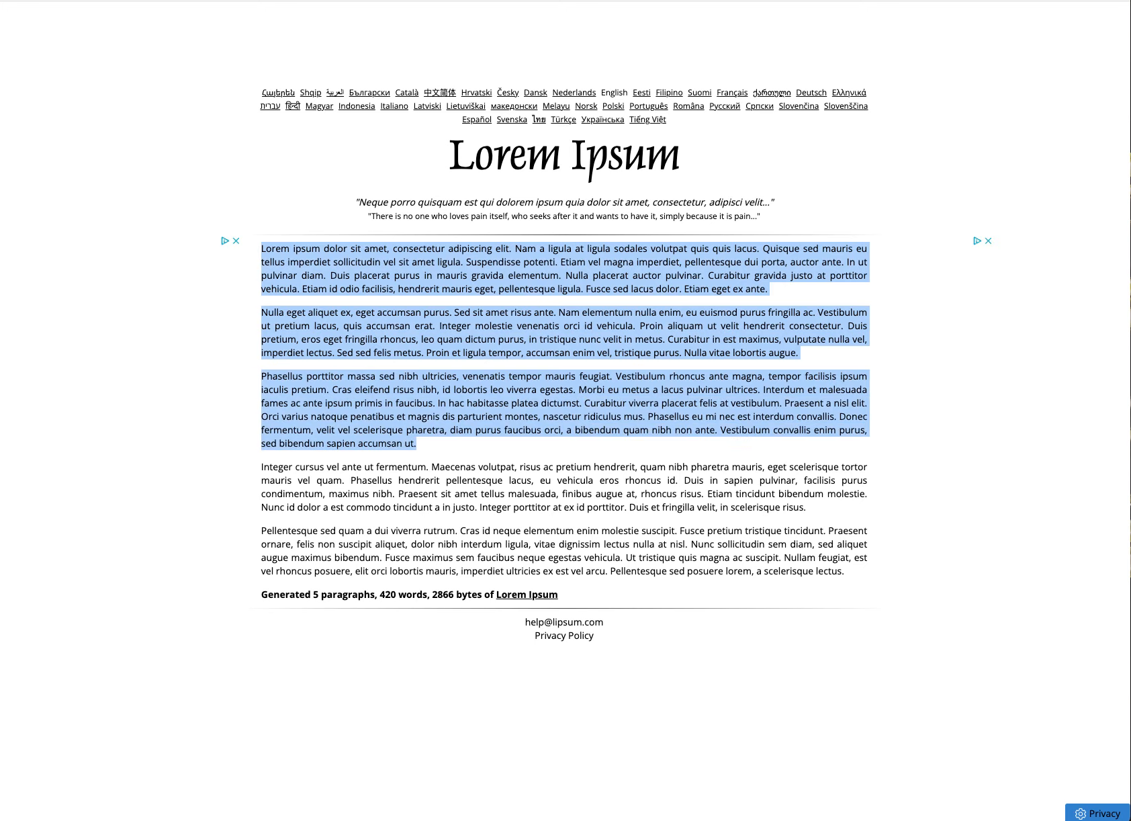
Step: Paste the three copied lorem ipsum paragraphs into the new event's complete description and make the description editor taller
click(293, 1)
click(322, 1)
click(335, 548)
key(super+v)
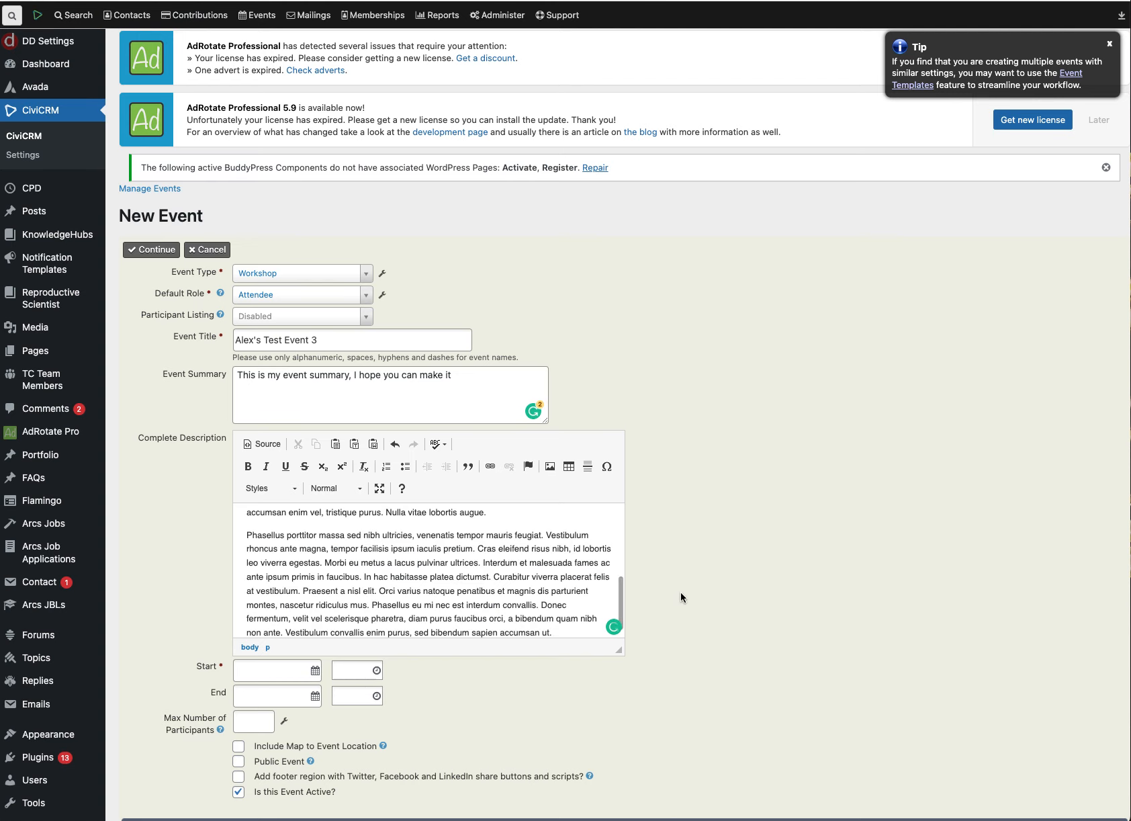
drag(618, 649, 619, 800)
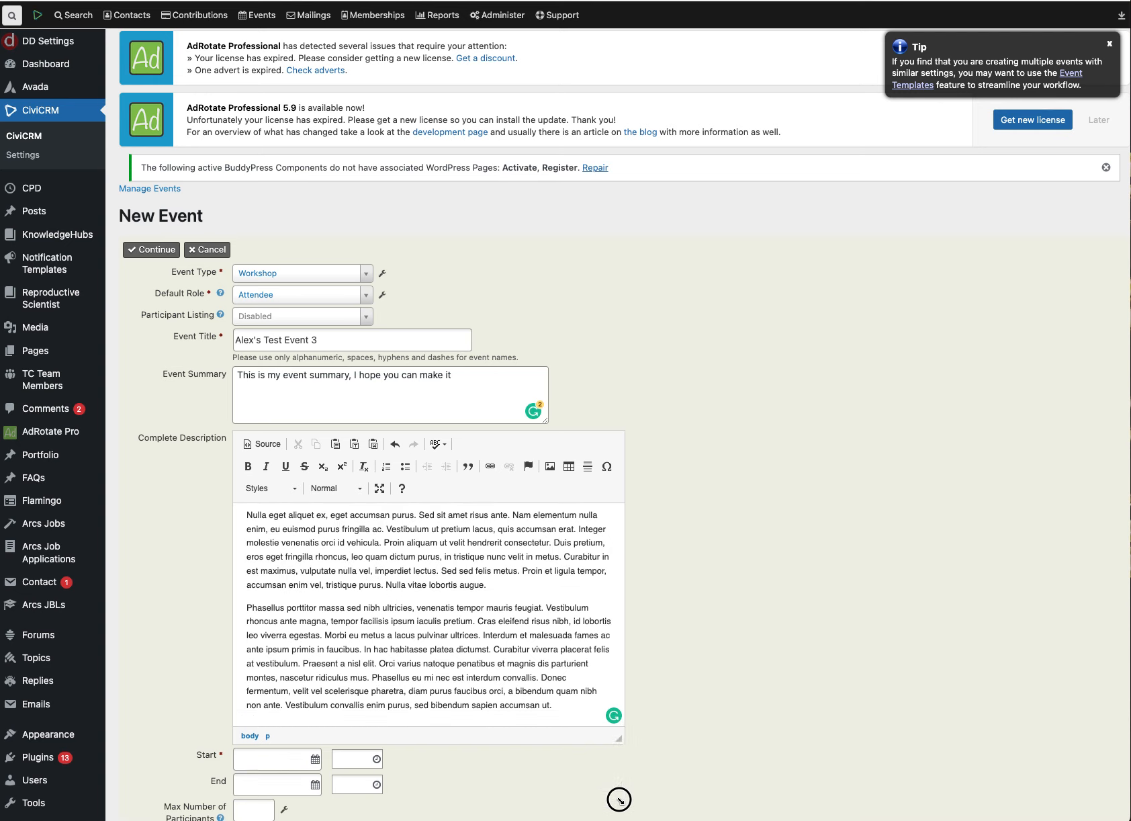
Step: Review the pasted description and inspect the link options for a passage in its first paragraph without adding a link
scroll(712, 648, down, 3)
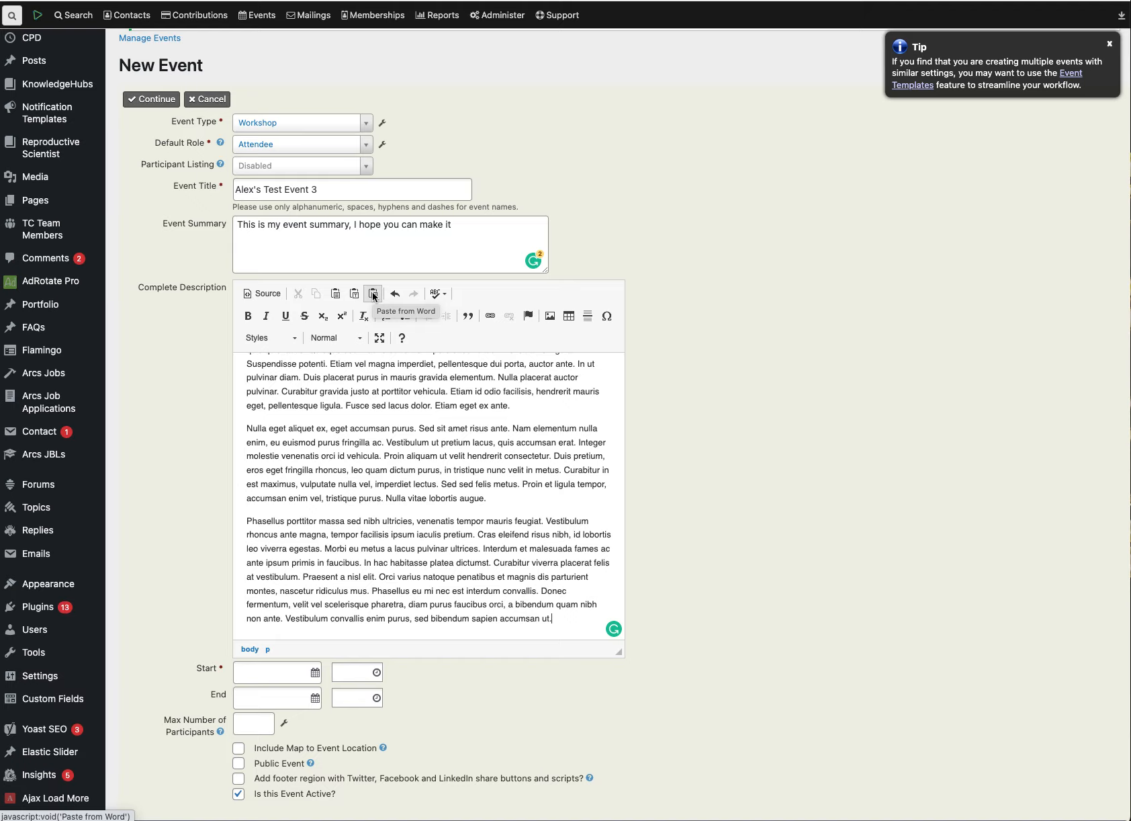
scroll(500, 444, up, 2)
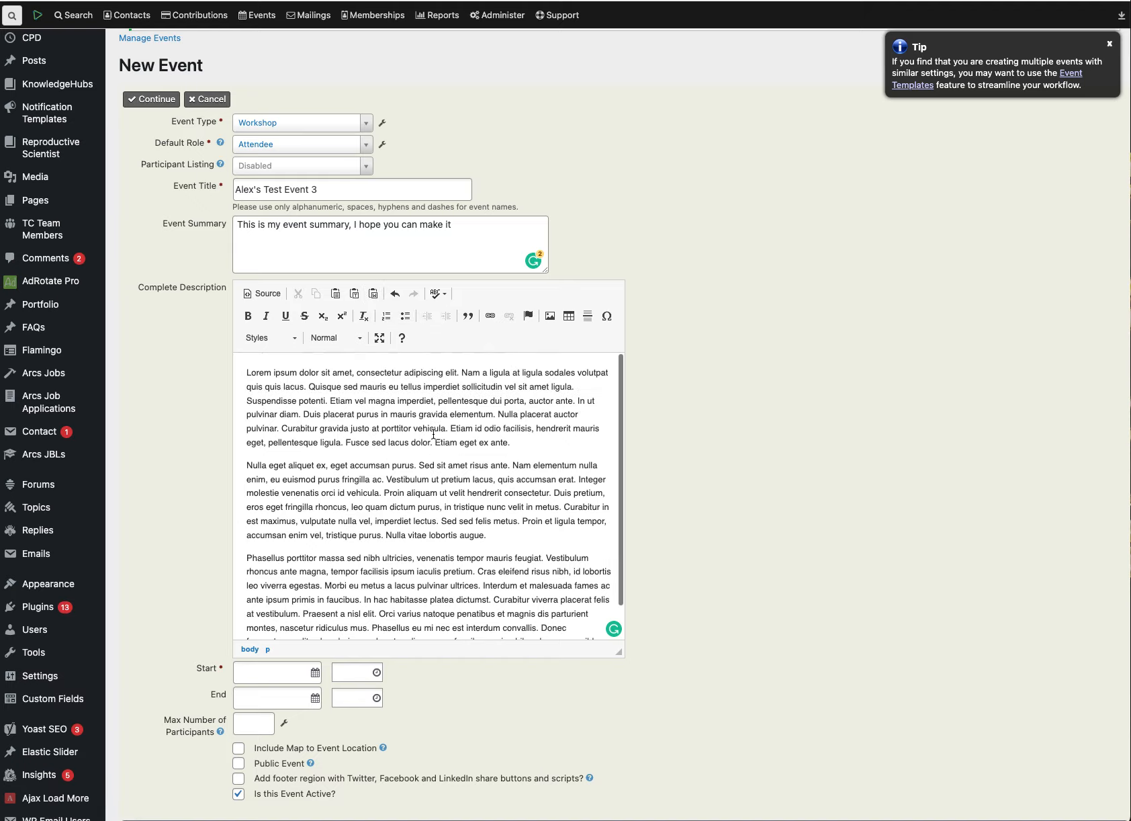
scroll(500, 444, down, 1)
scroll(500, 444, down, 1)
scroll(501, 444, up, 2)
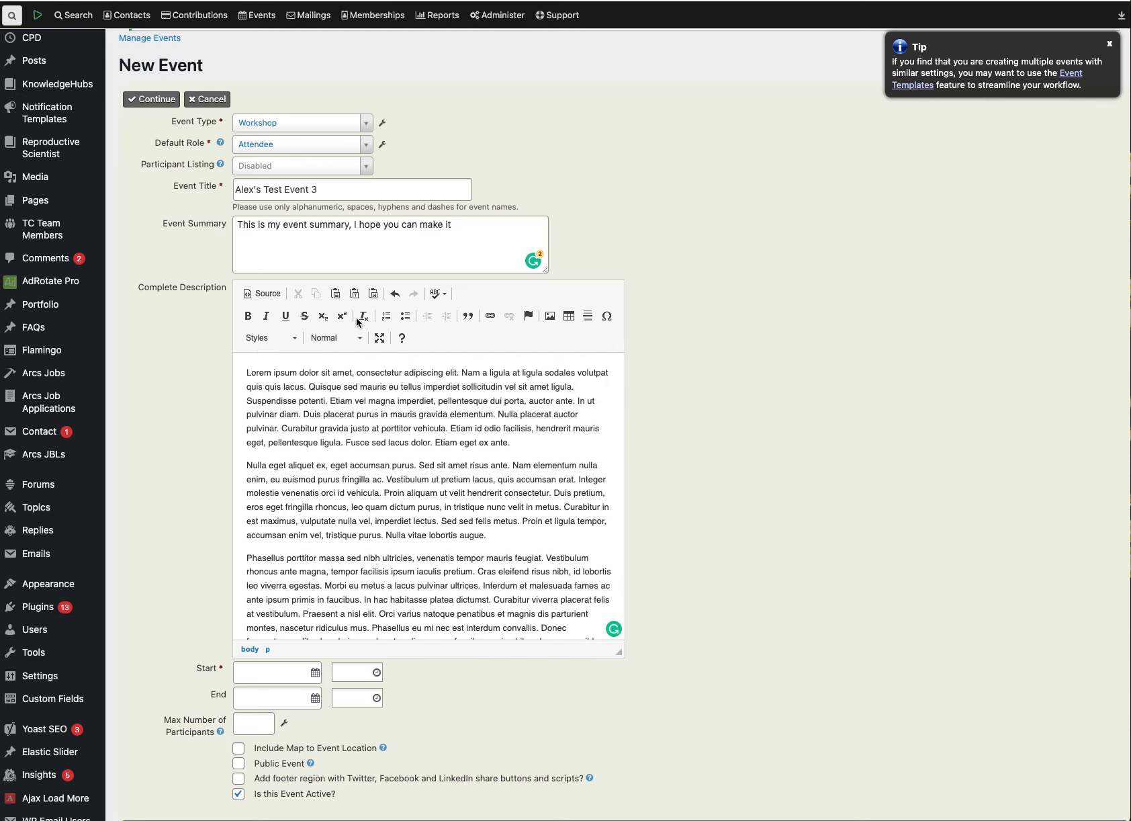
click(482, 396)
drag(483, 396, 346, 387)
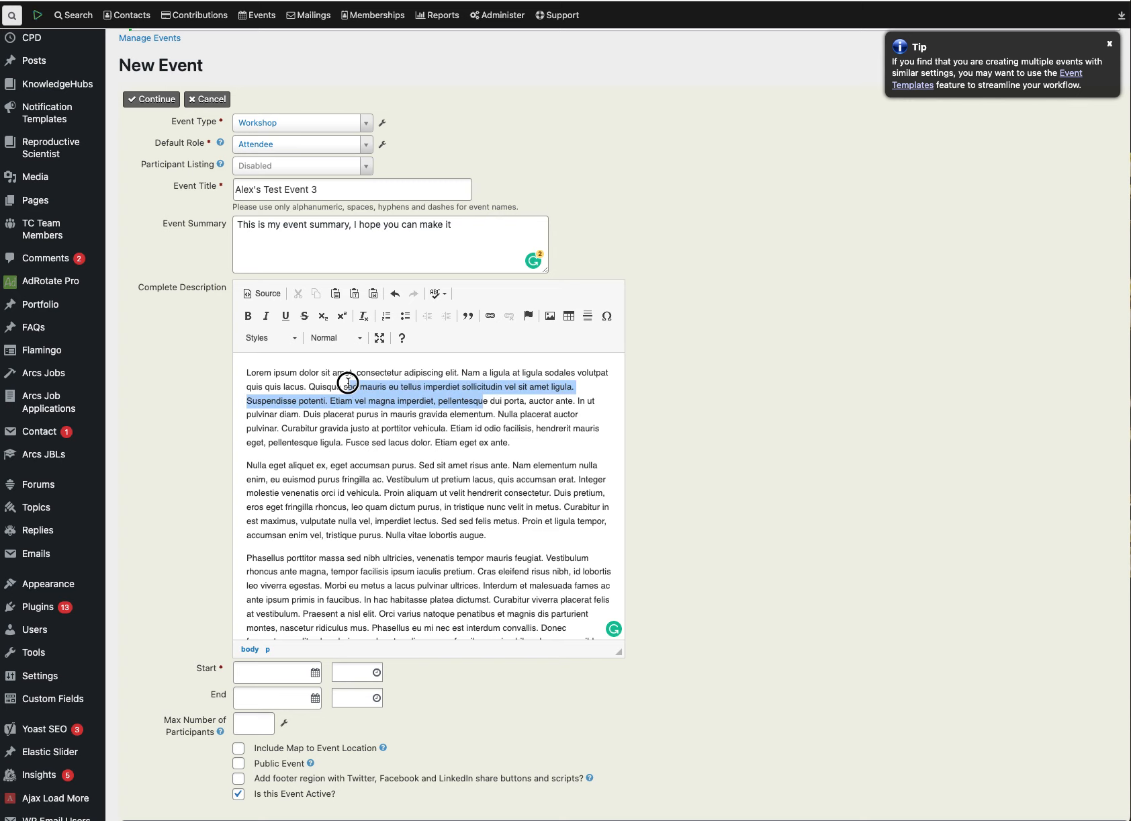
click(491, 316)
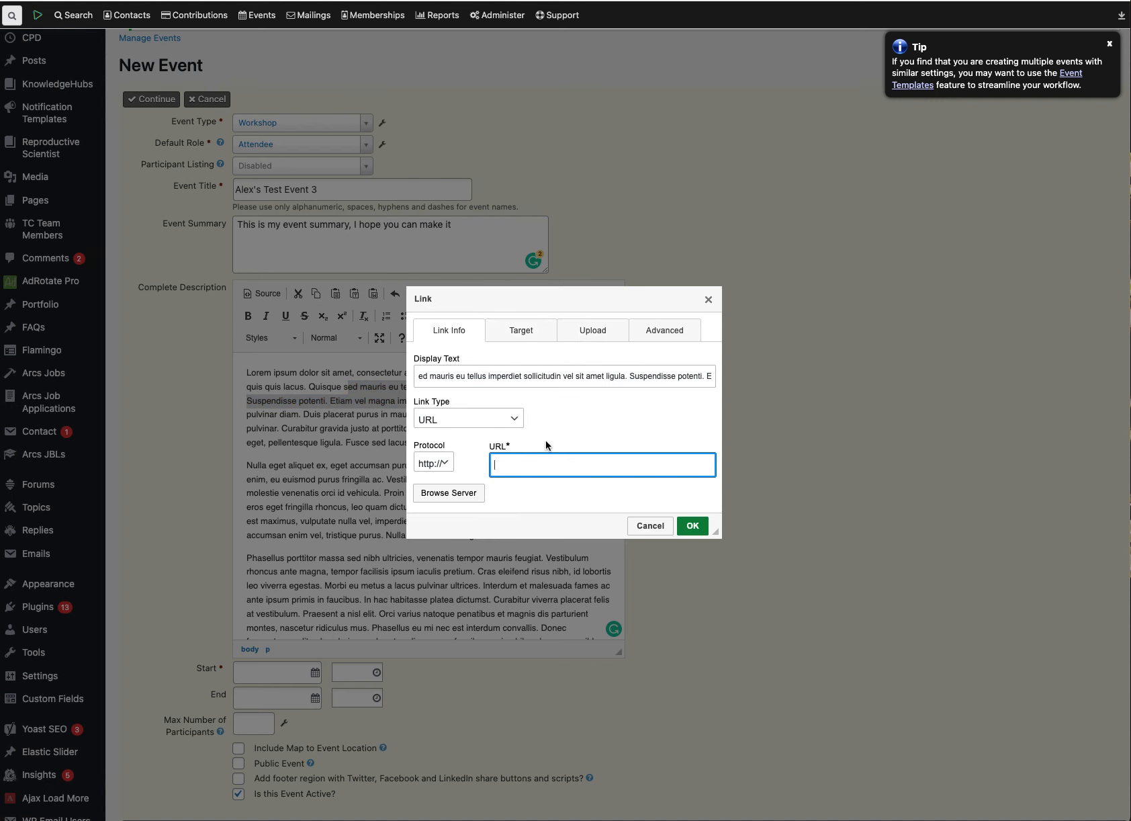
click(708, 299)
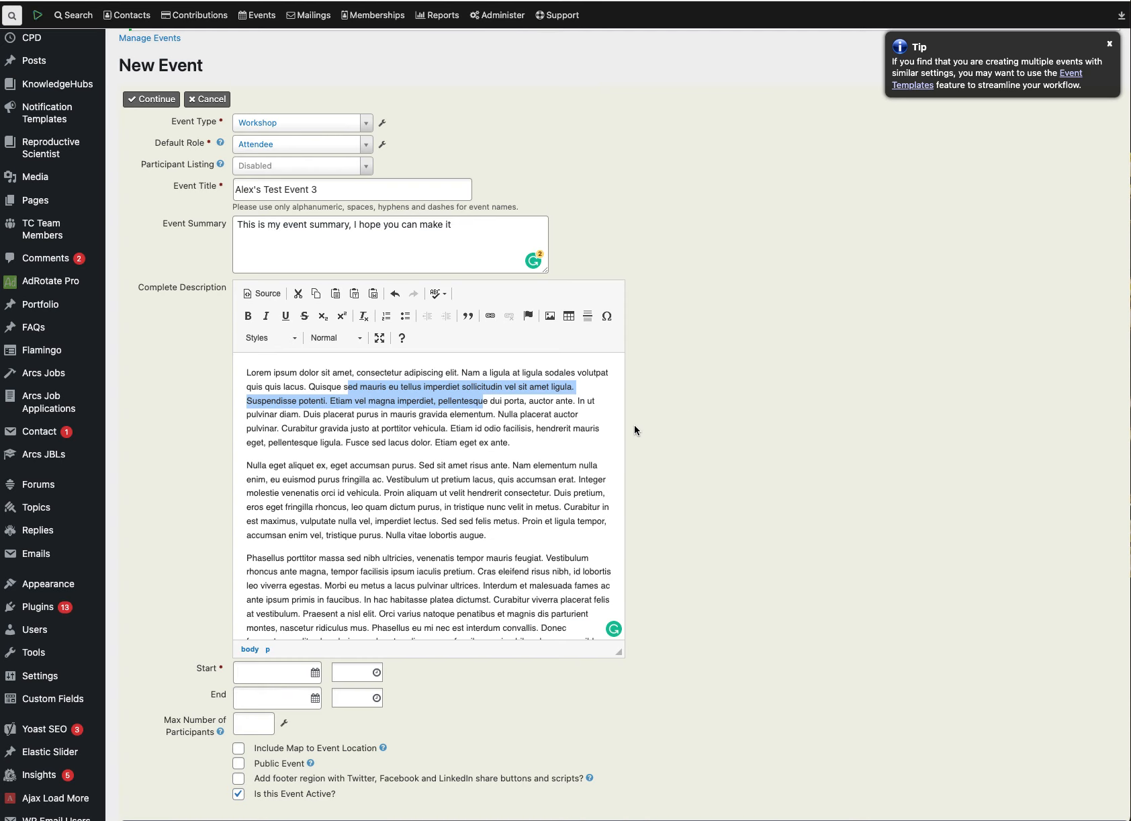
Step: Set both the start date and the end date of the event to 30/11/2022
scroll(441, 513, down, 2)
scroll(707, 531, down, 4)
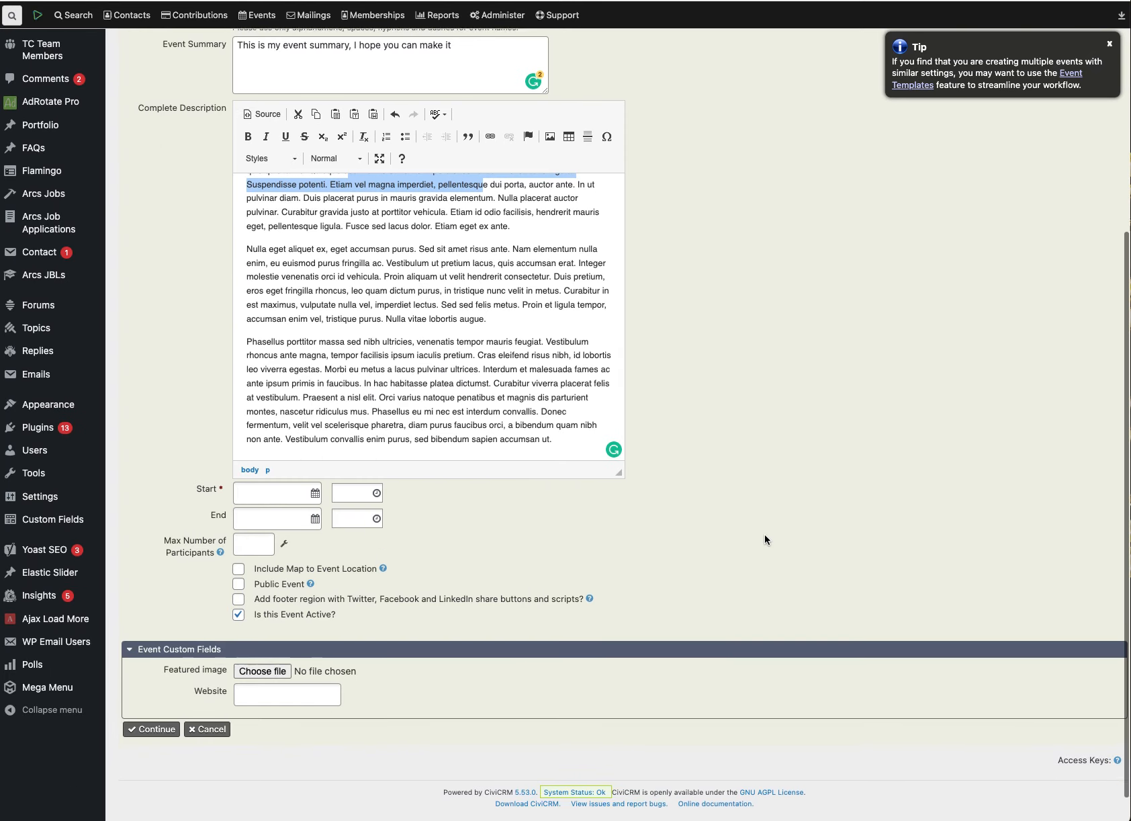
click(311, 452)
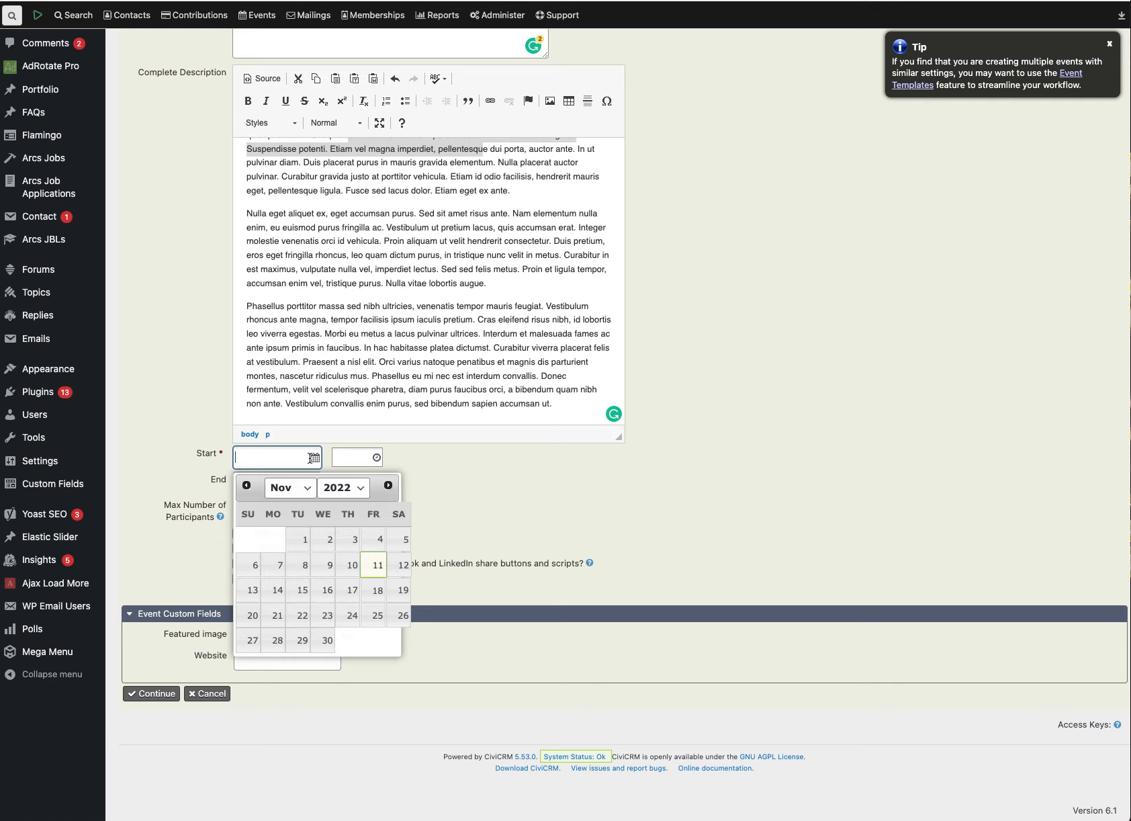
click(327, 641)
click(313, 482)
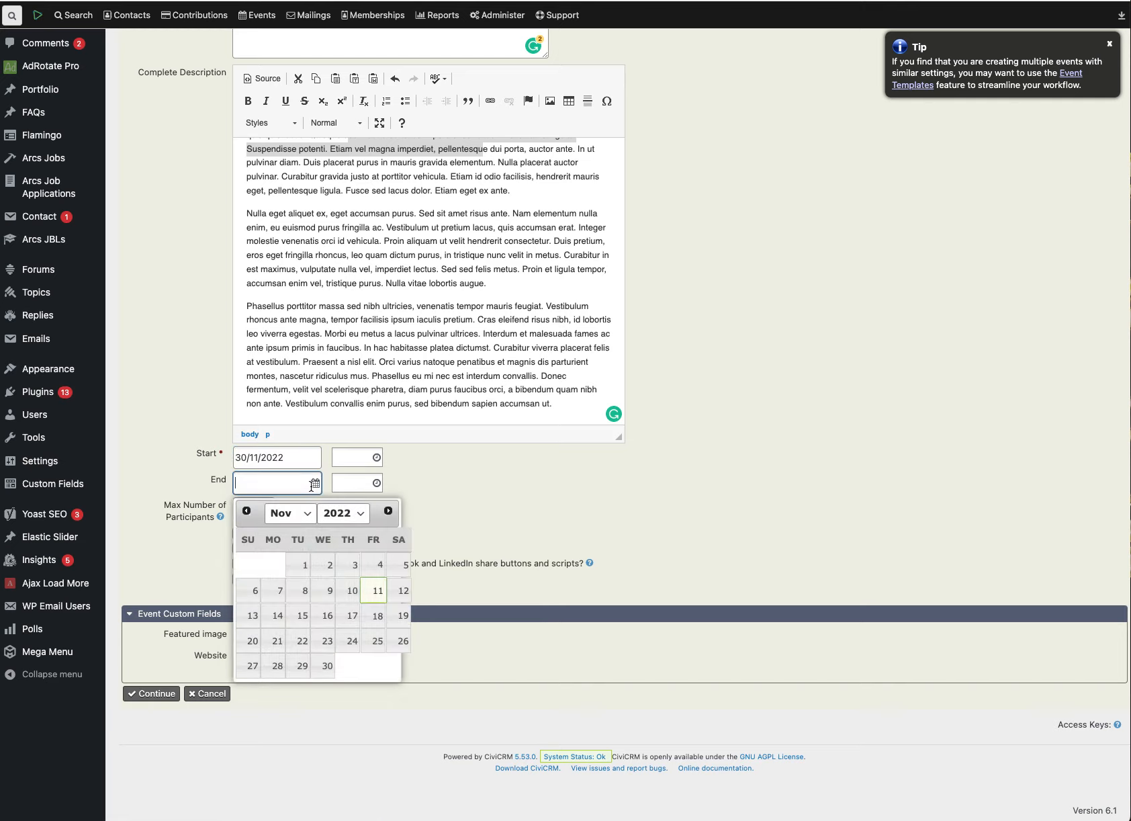
click(323, 665)
Step: Set the event's start time to 09:00 and its end time to 17:00
click(368, 459)
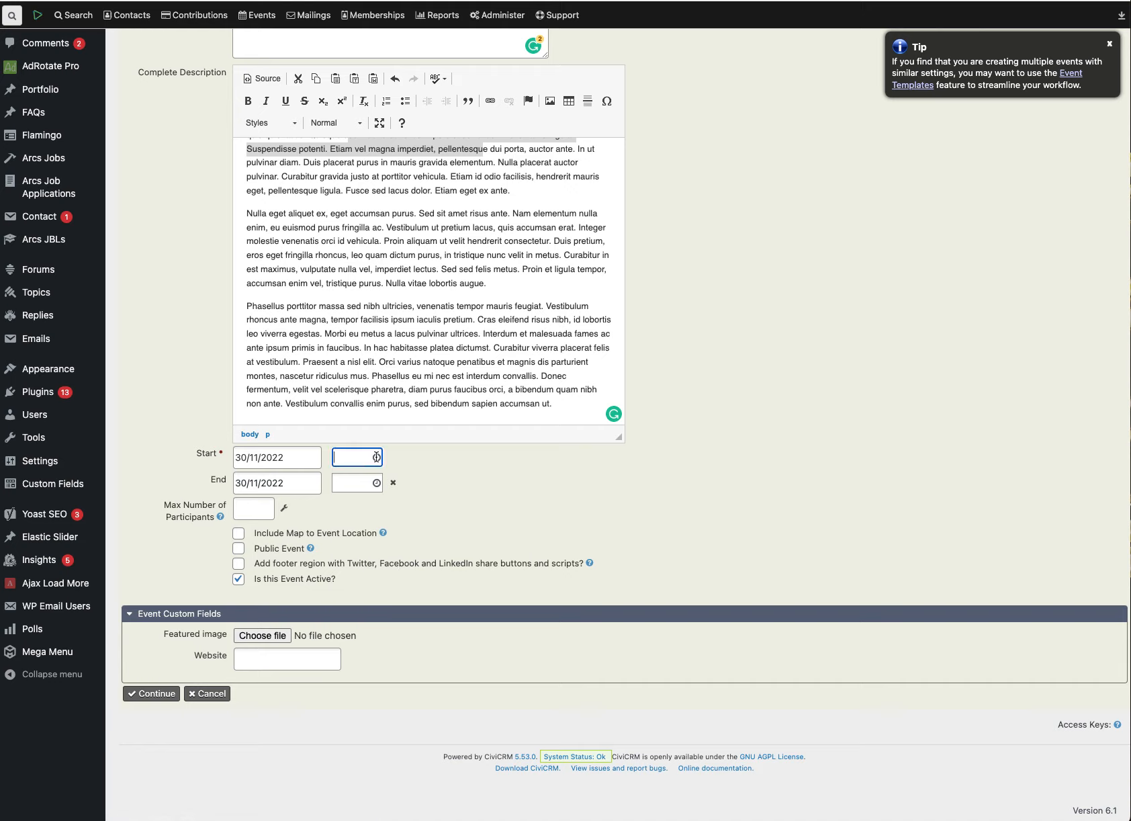
click(377, 457)
key(Tab)
click(352, 479)
text(17:35)
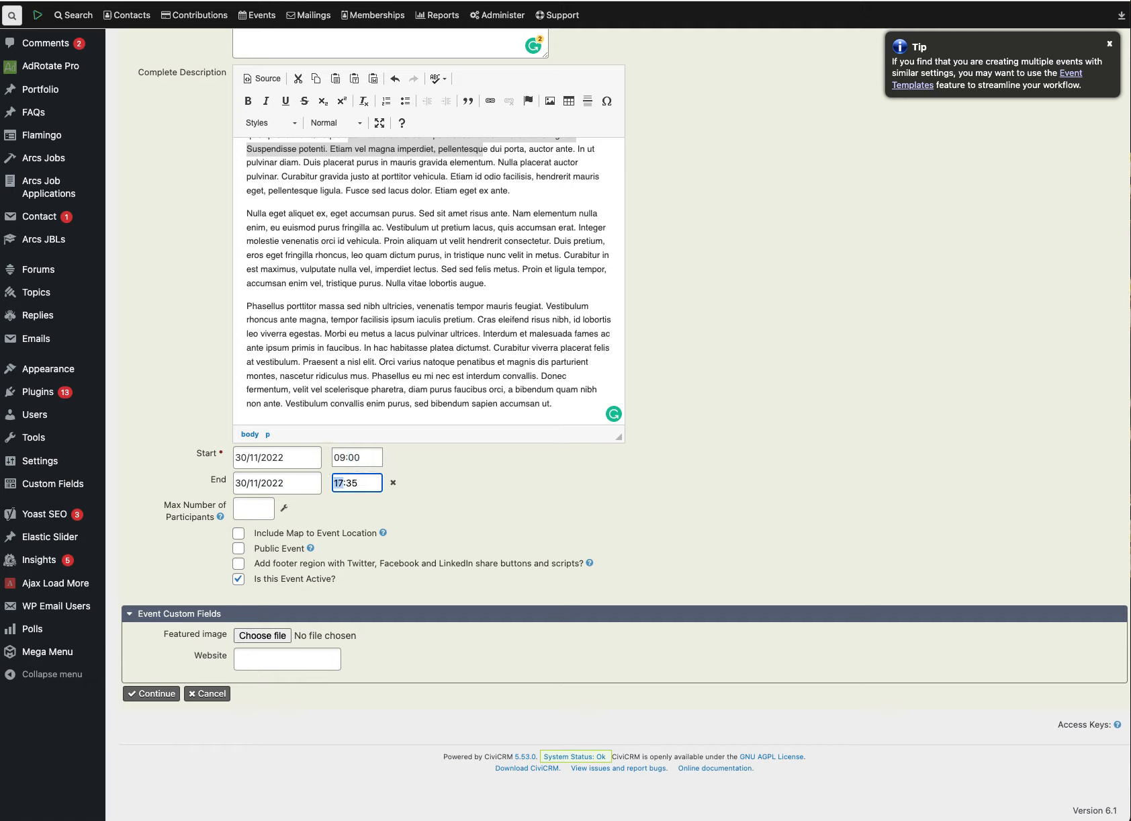
key(Tab)
click(517, 489)
Step: Limit the event to 5 participants and mark it as a public event
click(263, 508)
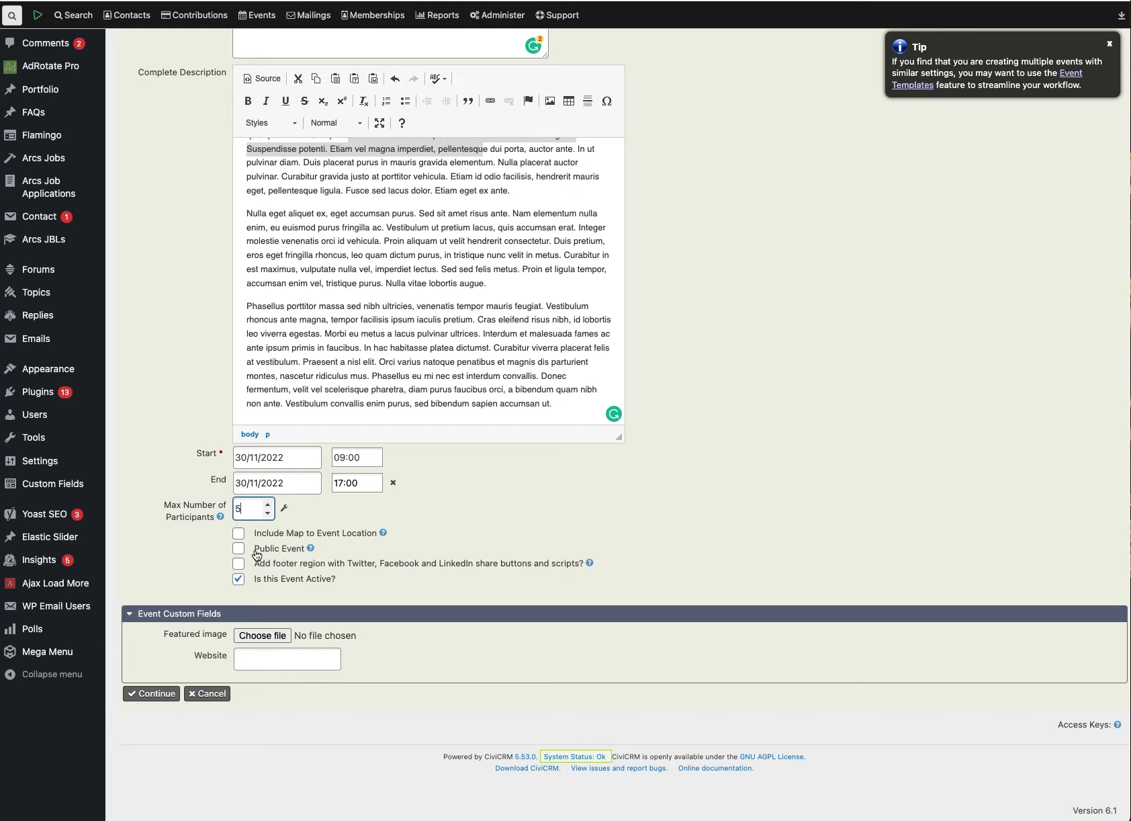
click(239, 548)
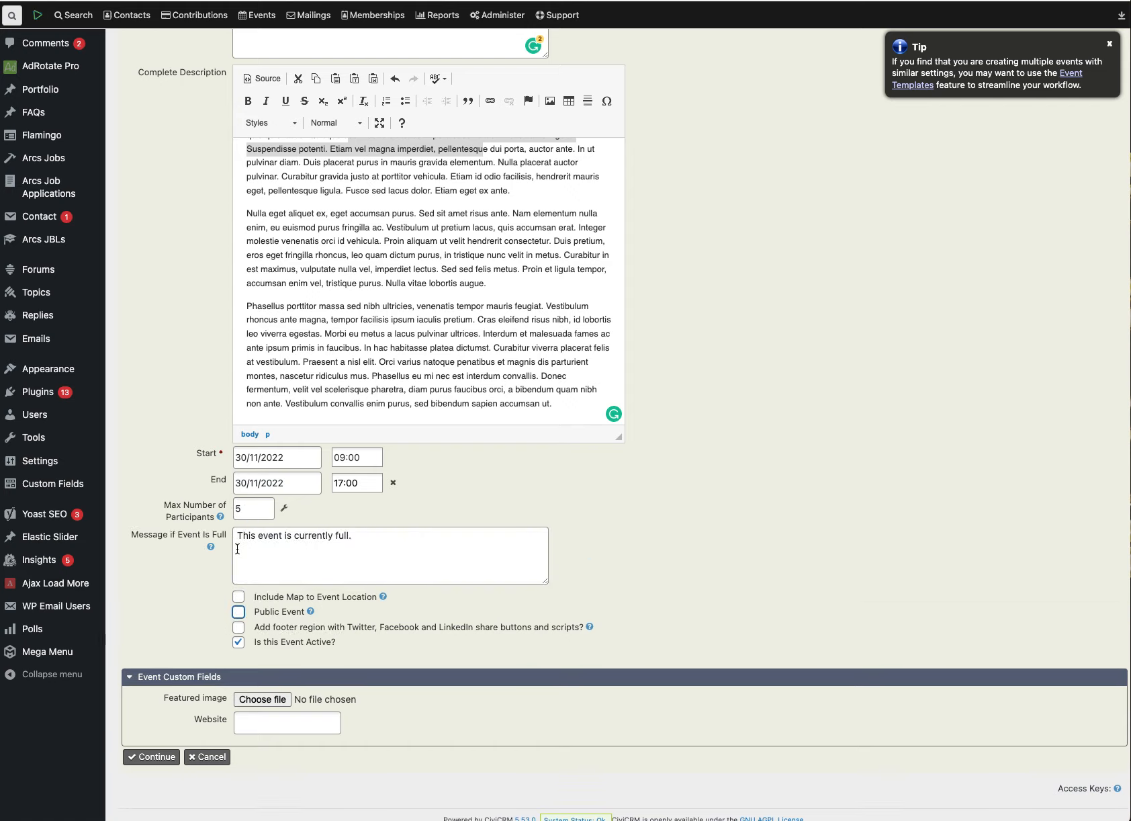
click(238, 612)
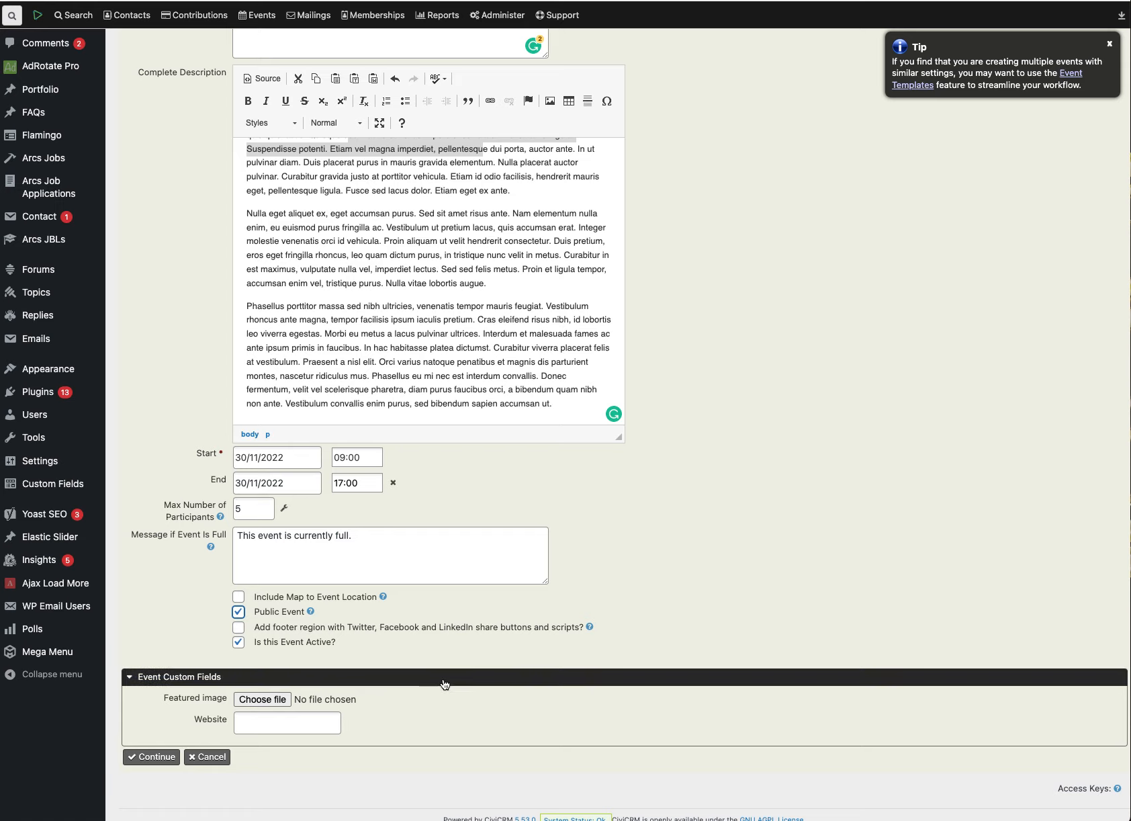
Step: Check how the existing cards on the public Events page present their featured image and event link
scroll(416, 726, down, 2)
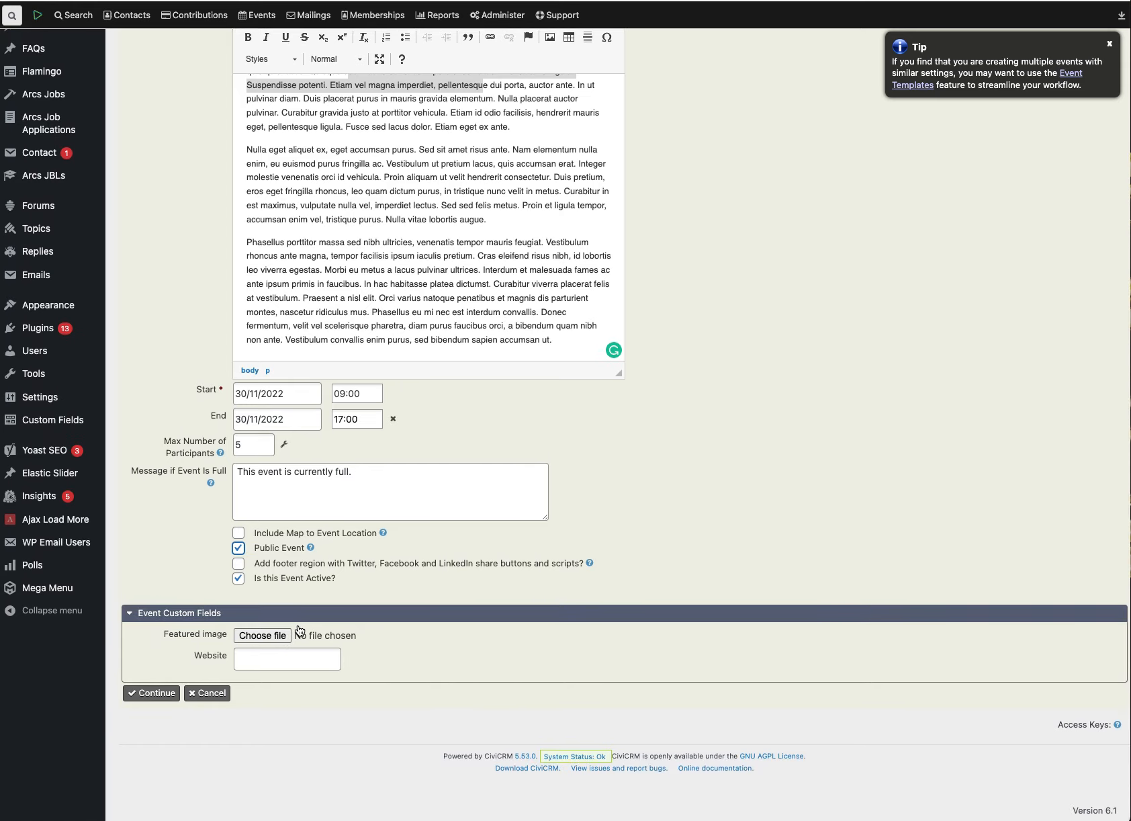
key(ctrl+Tab)
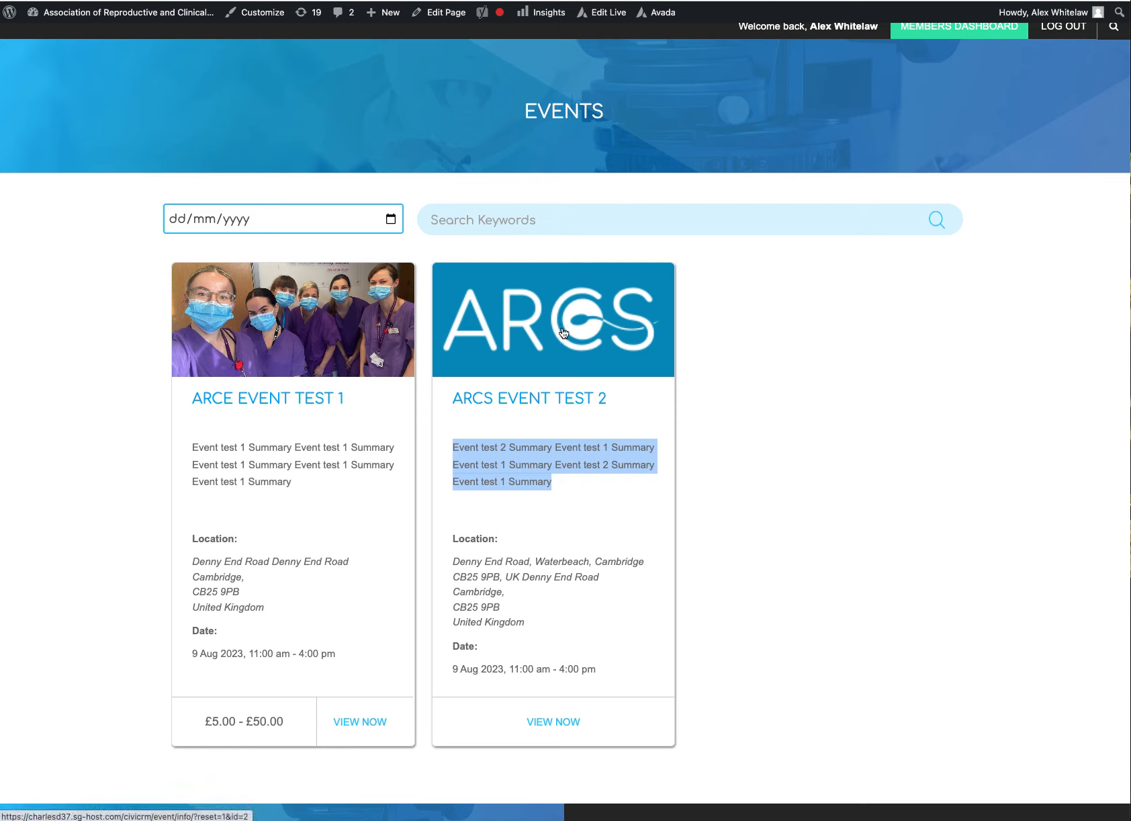
click(369, 725)
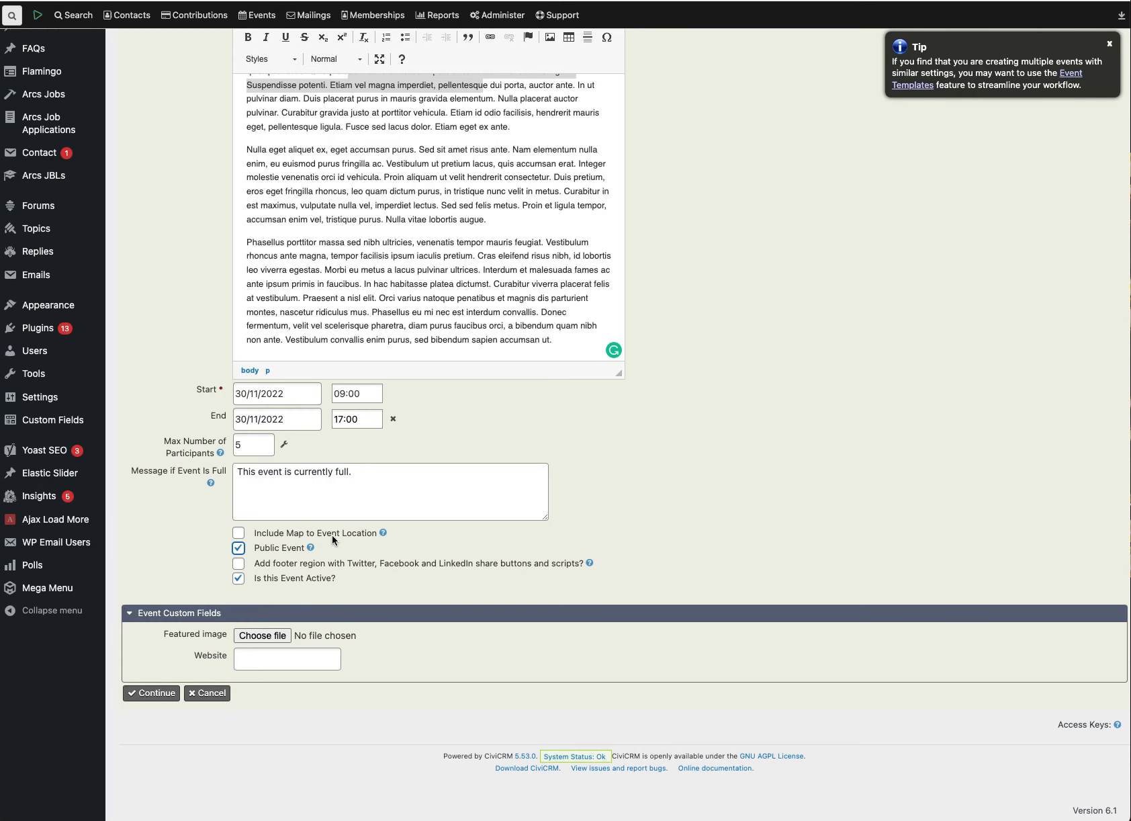
Step: Browse the Downloads folder as icons and choose webmasters report.jpg as the event's featured image
click(252, 660)
click(255, 638)
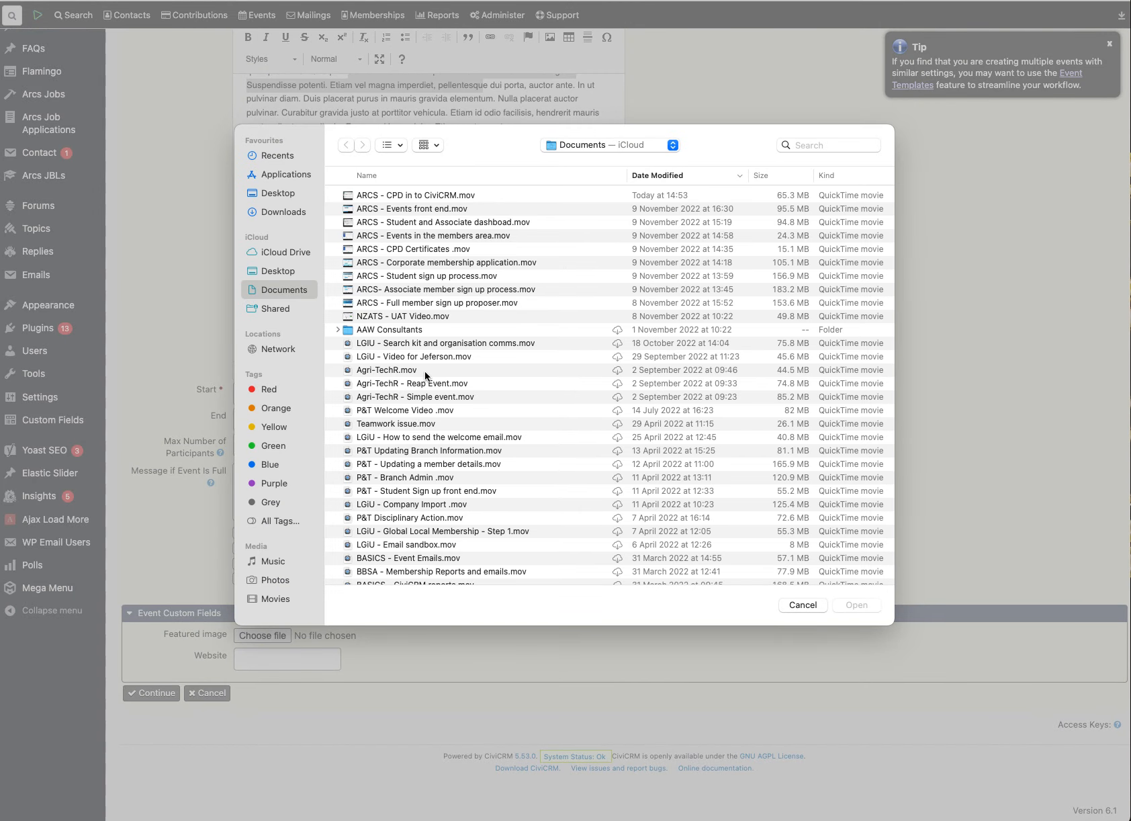
click(296, 214)
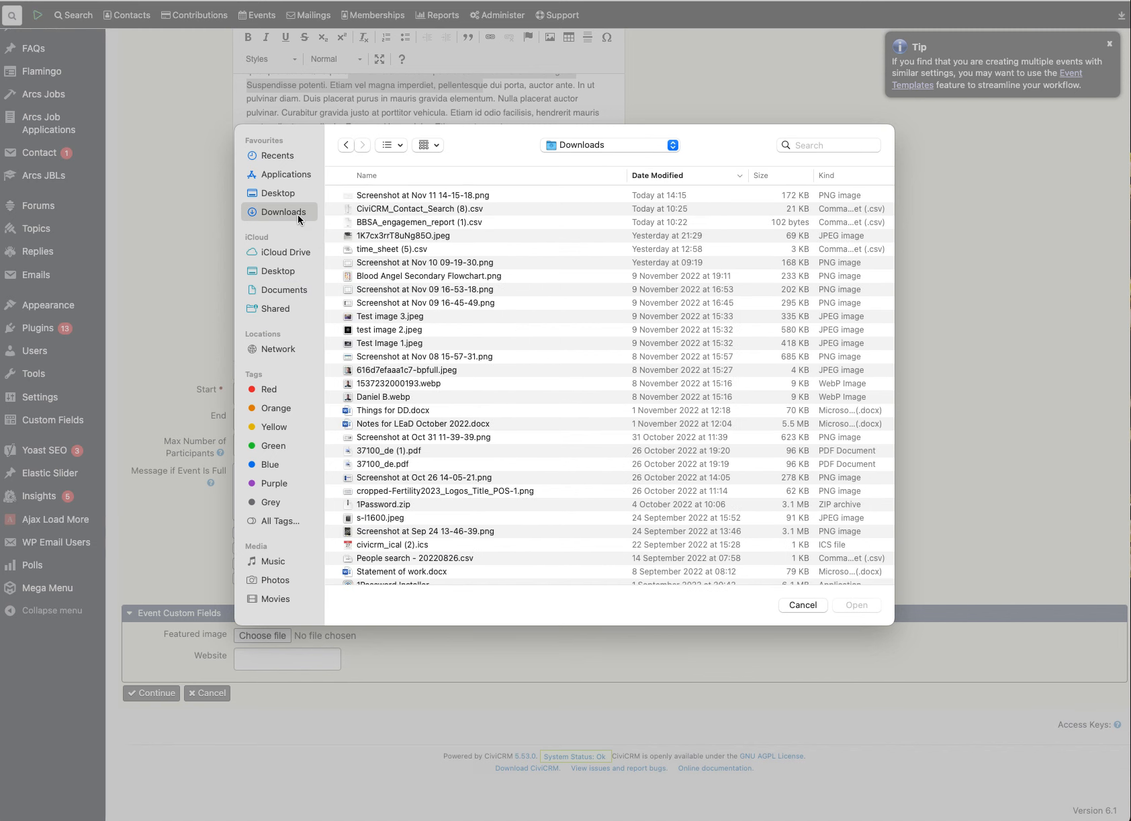
click(390, 146)
click(409, 207)
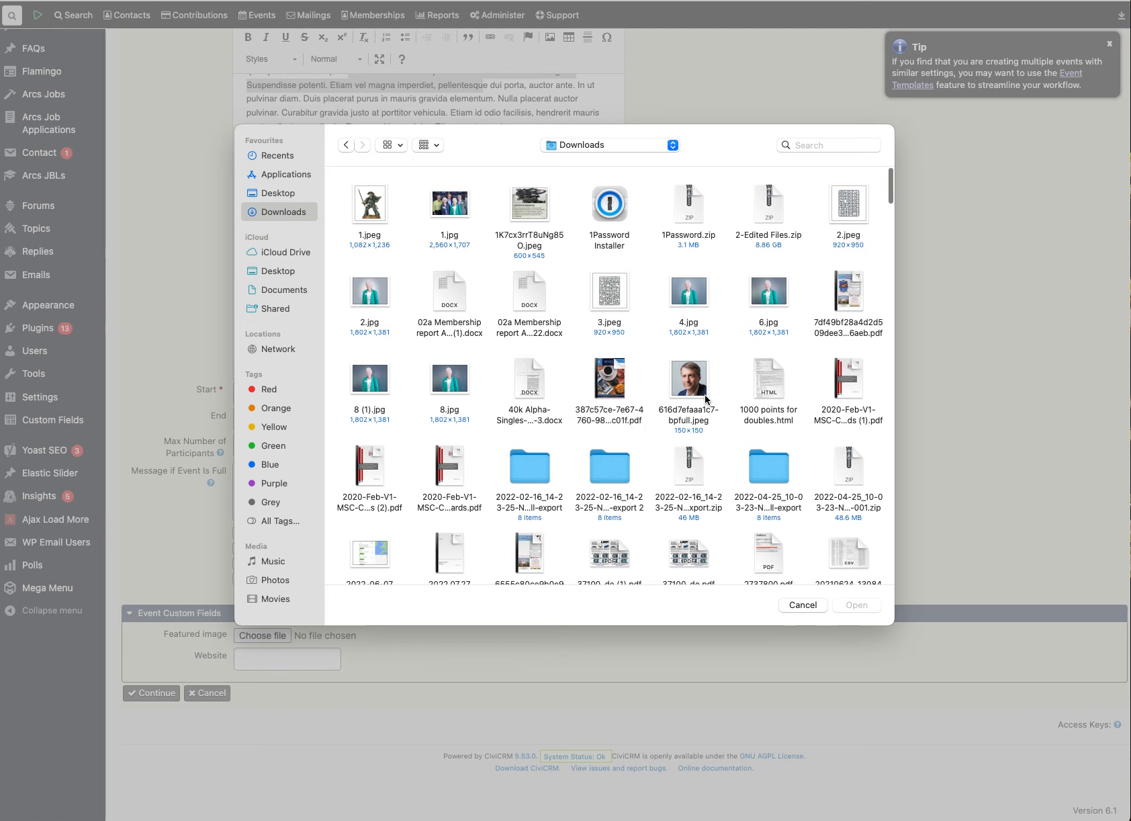
scroll(705, 399, down, 3)
scroll(705, 399, down, 20)
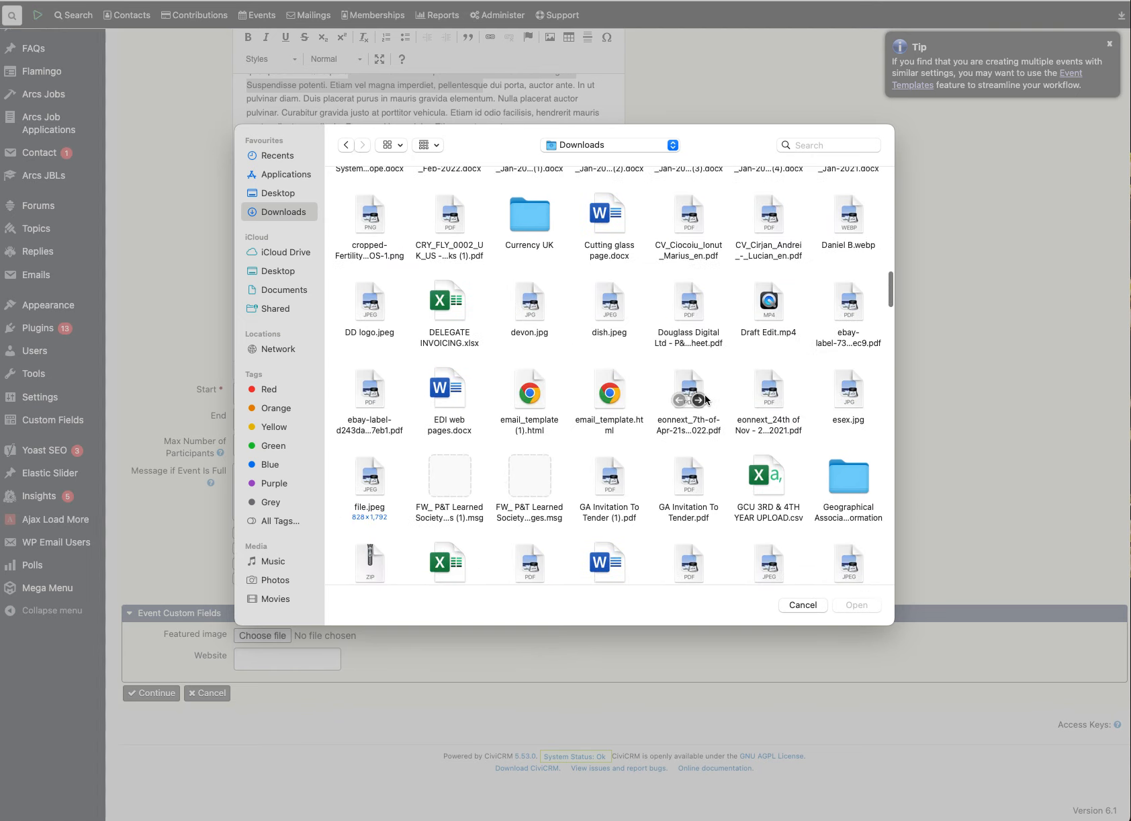
scroll(705, 399, down, 20)
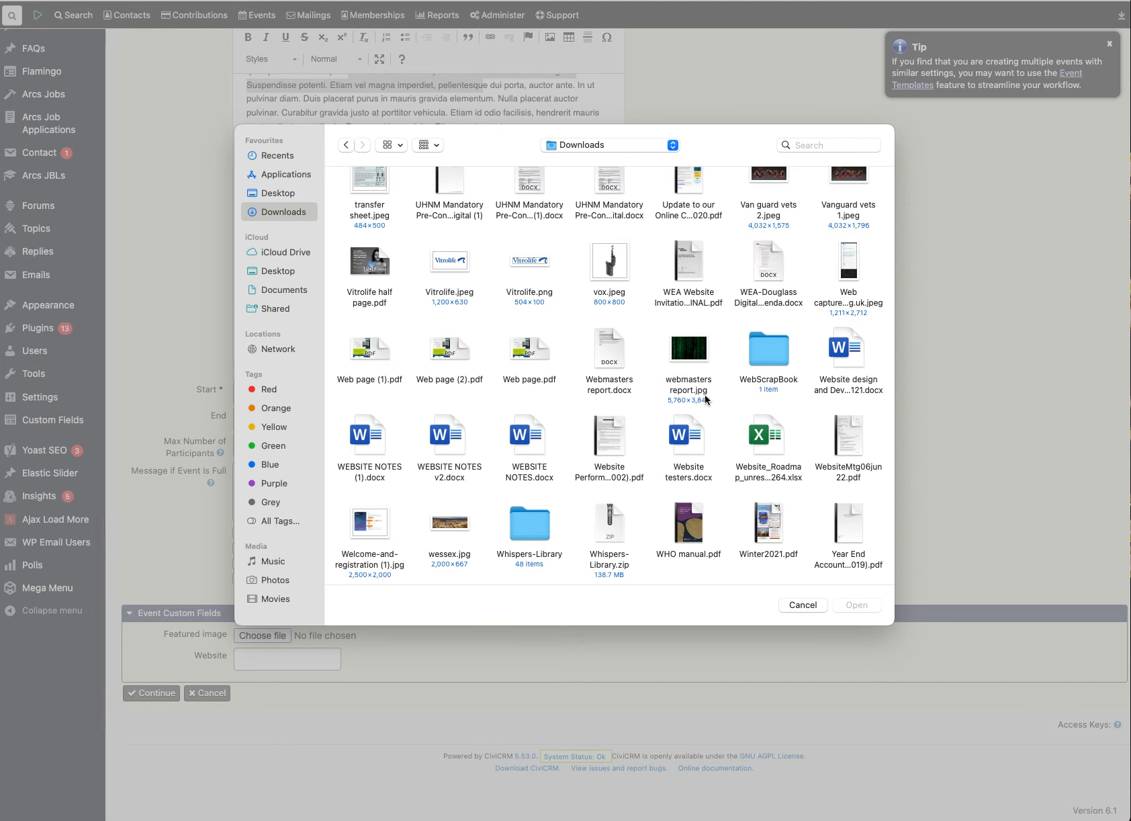
click(698, 356)
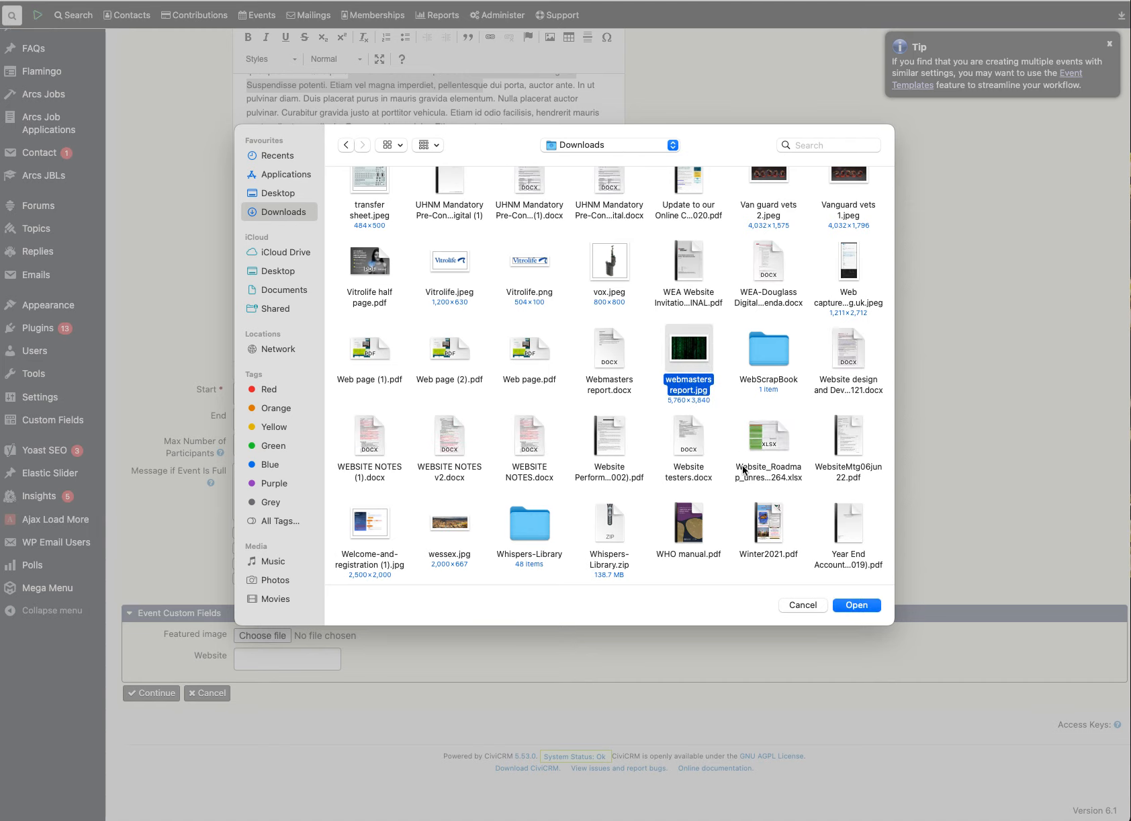
click(853, 606)
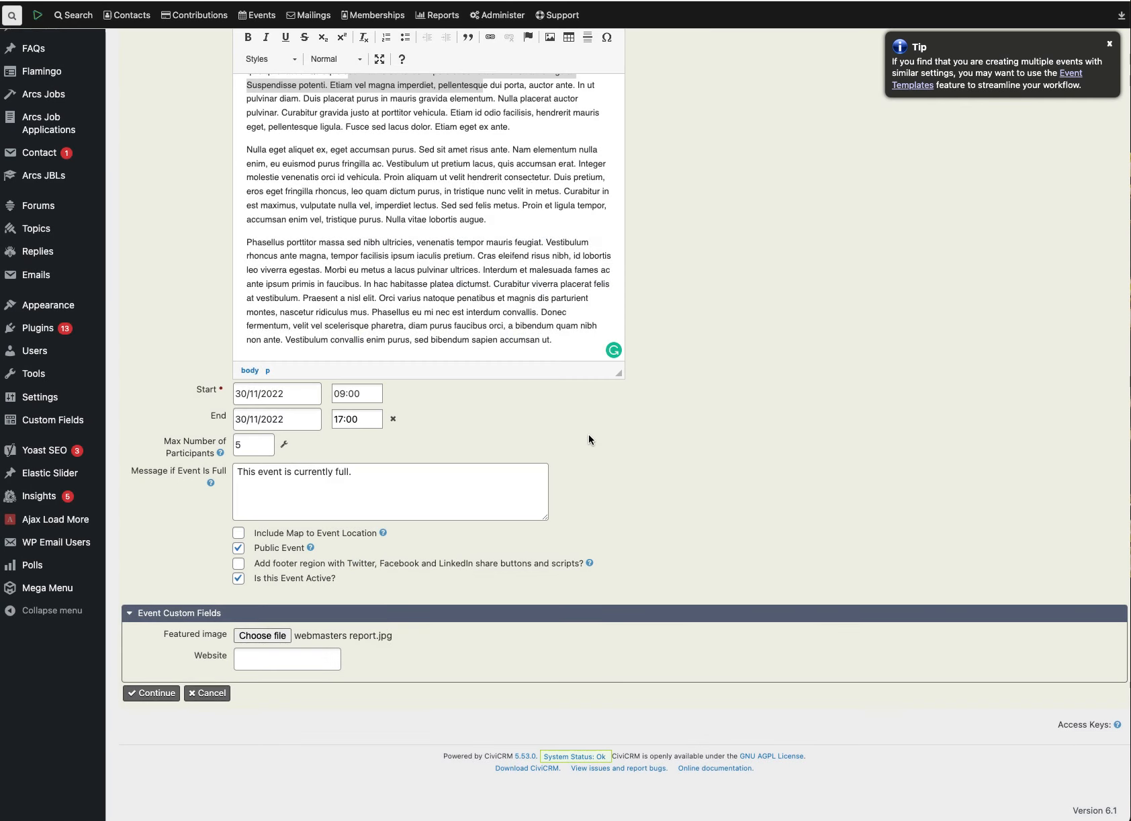
click(256, 651)
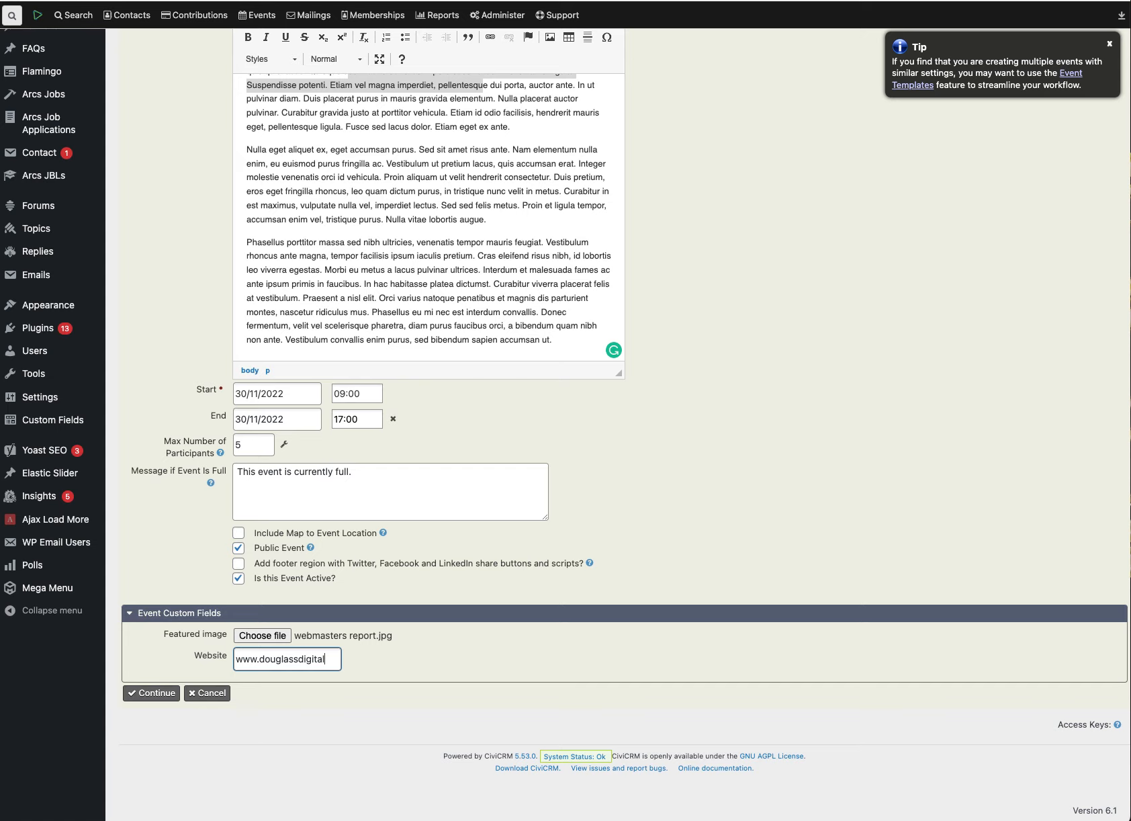
text(com)
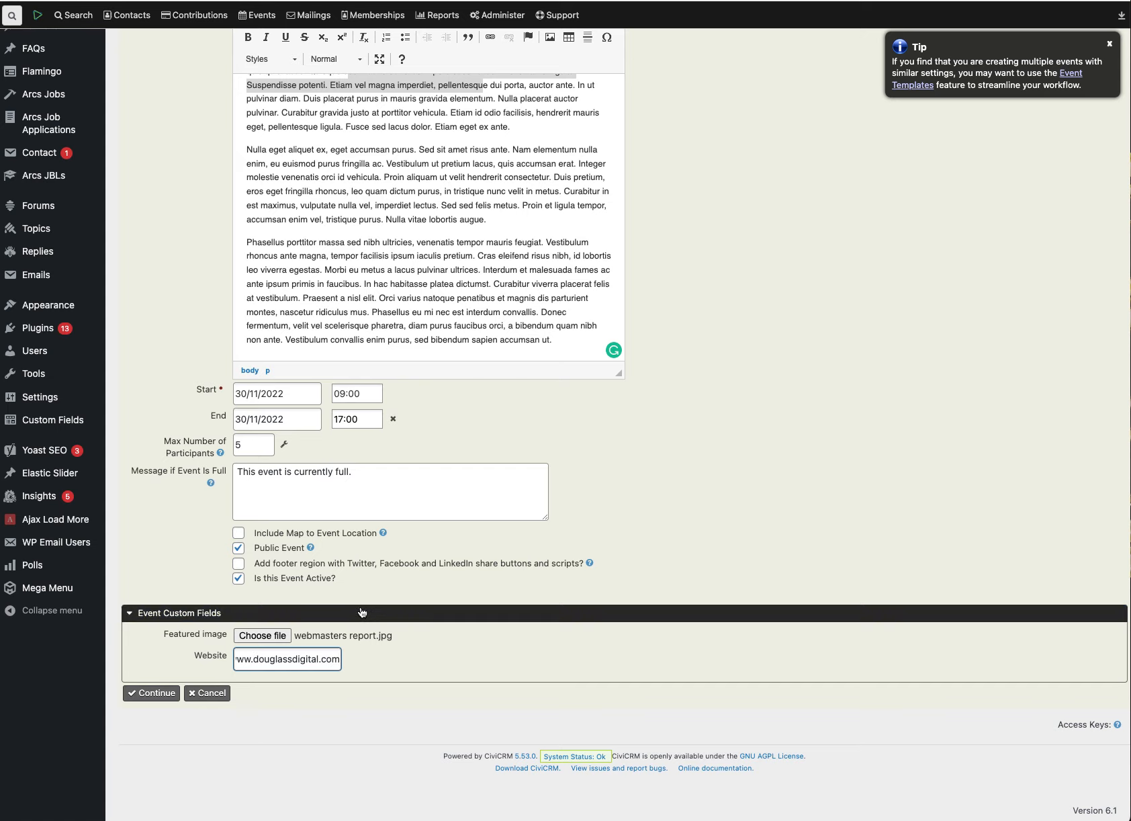
scroll(549, 537, up, 10)
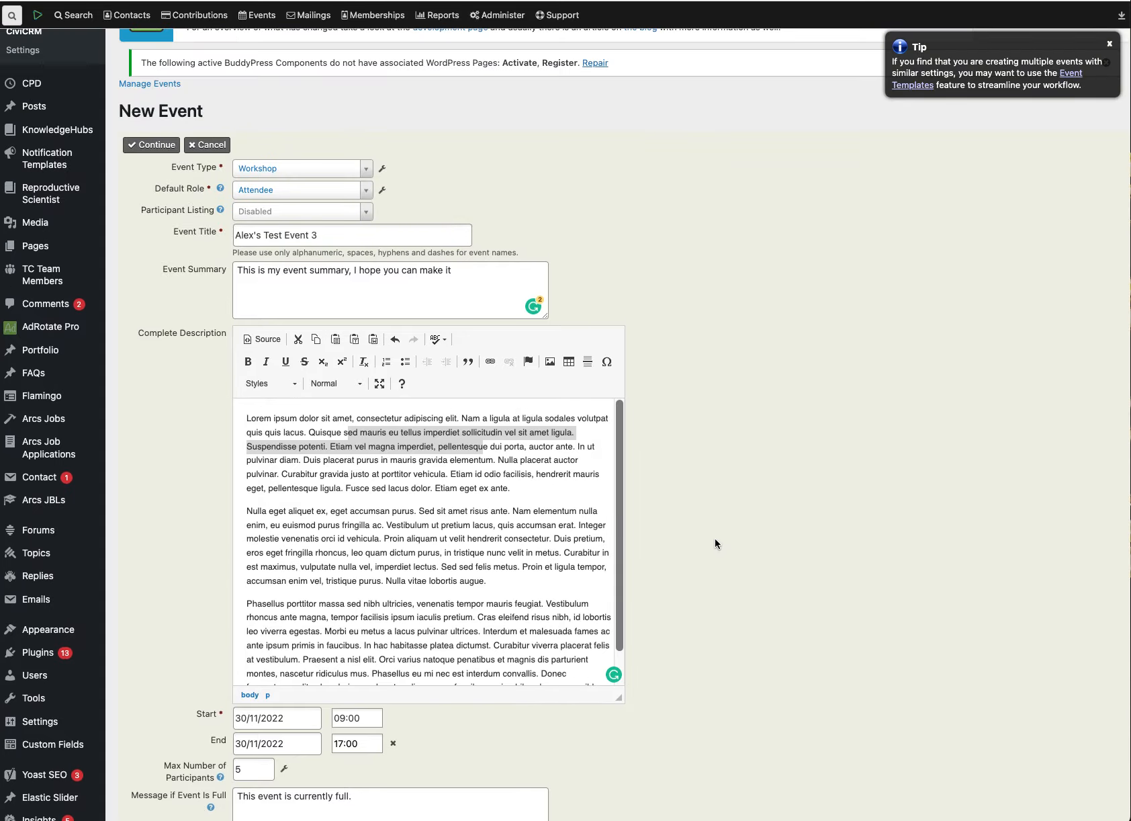
scroll(831, 539, down, 5)
scroll(832, 539, down, 2)
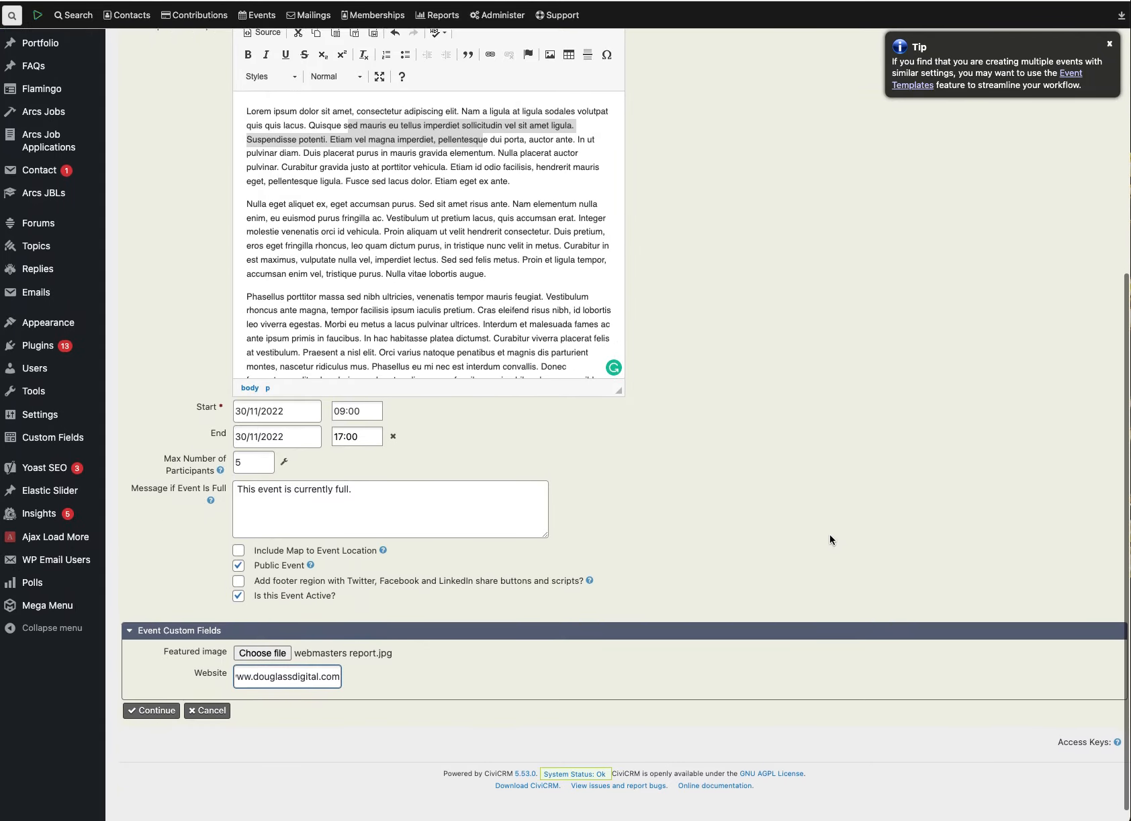
click(142, 693)
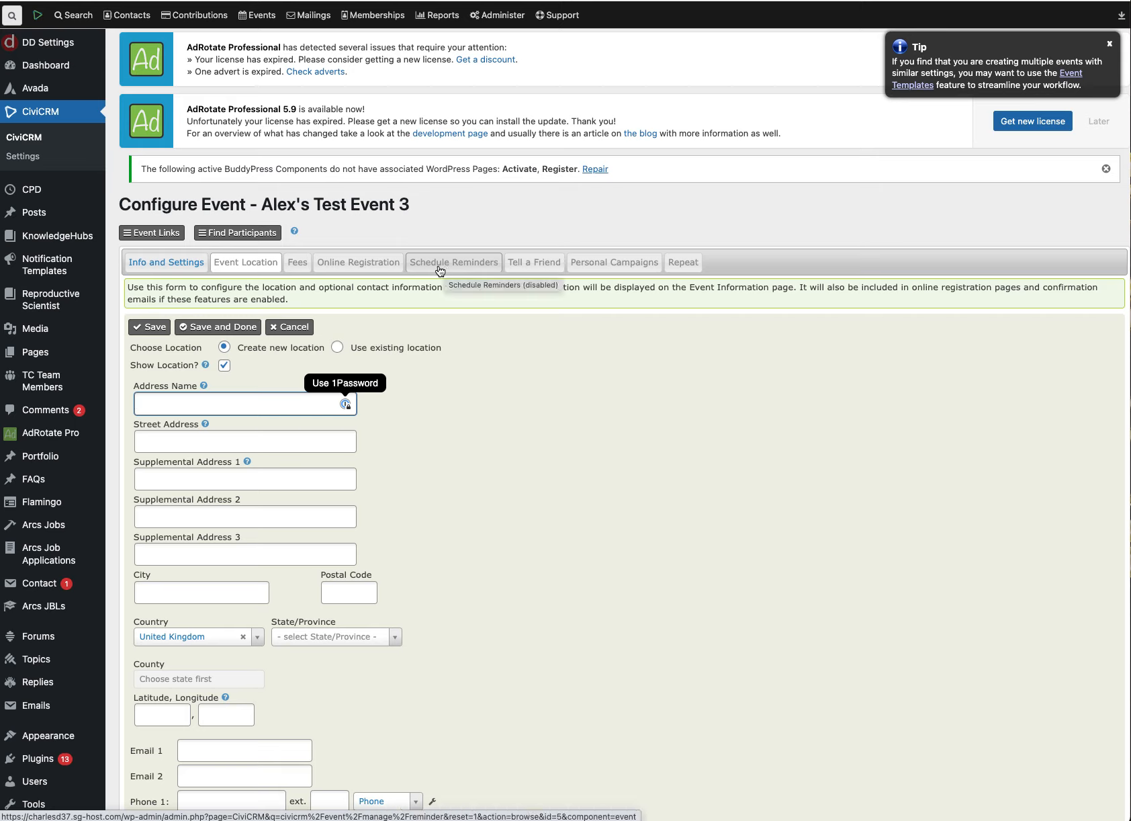
Step: Reload the public Events page to check whether the new event is listed
key(ctrl+Tab)
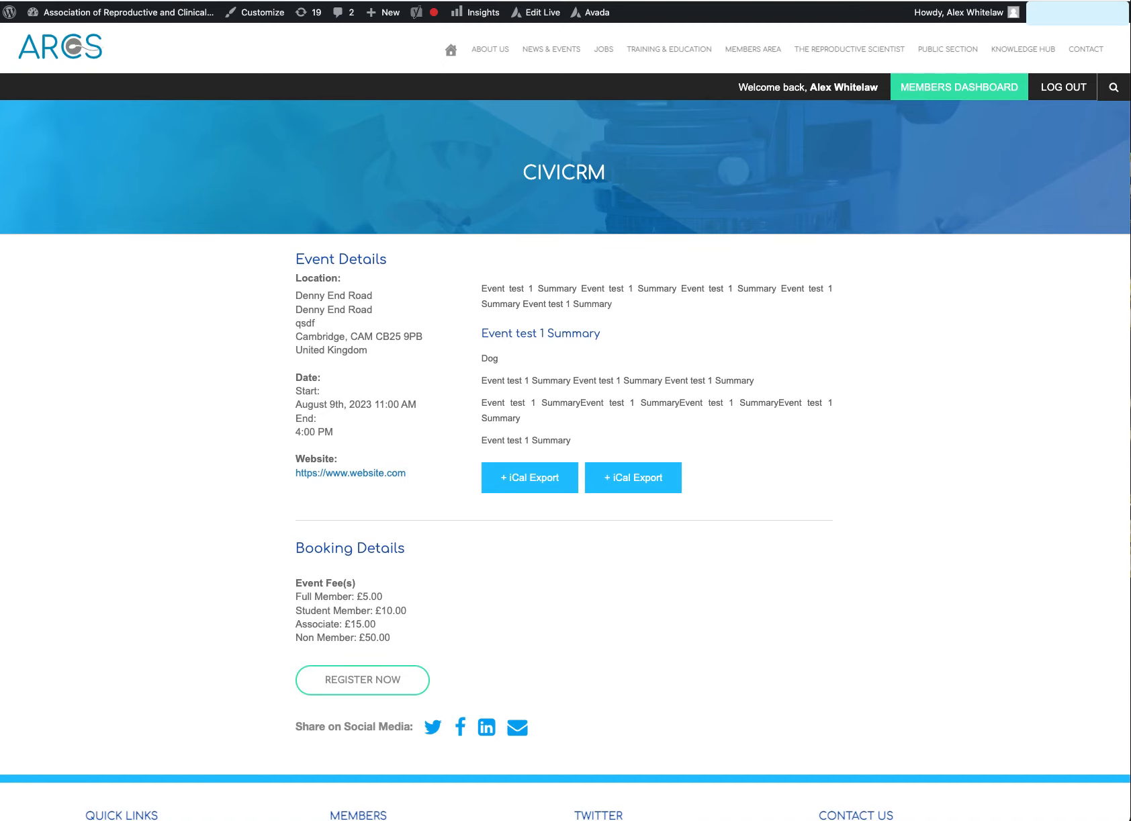
key(ctrl+shift+Tab)
key(ctrl+shift+Tab)
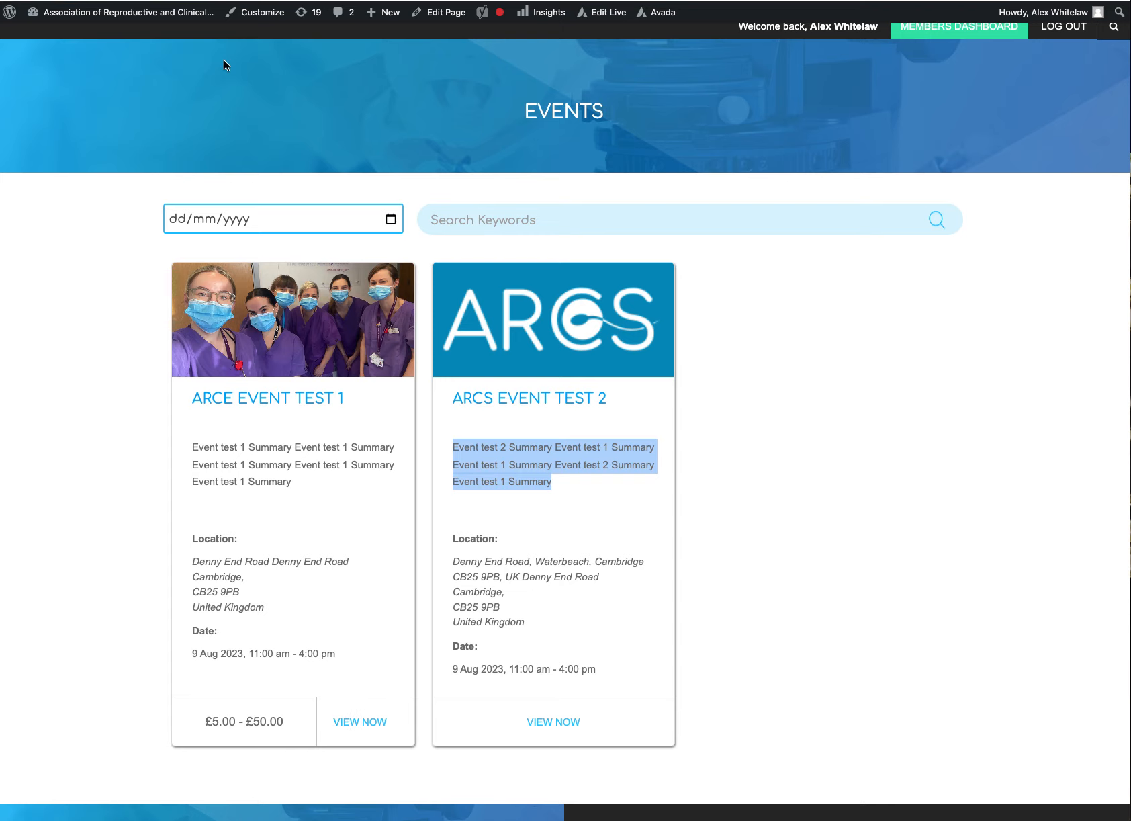
key(super+r)
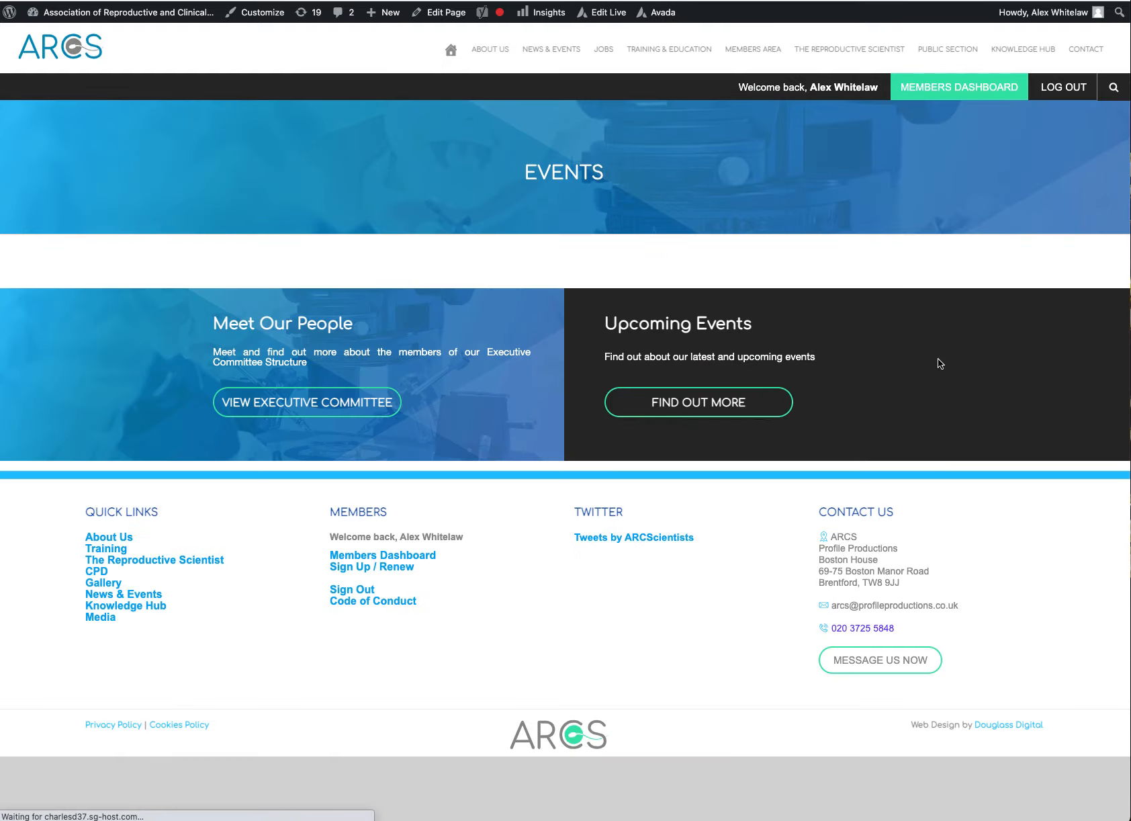
mouse_move(556, 47)
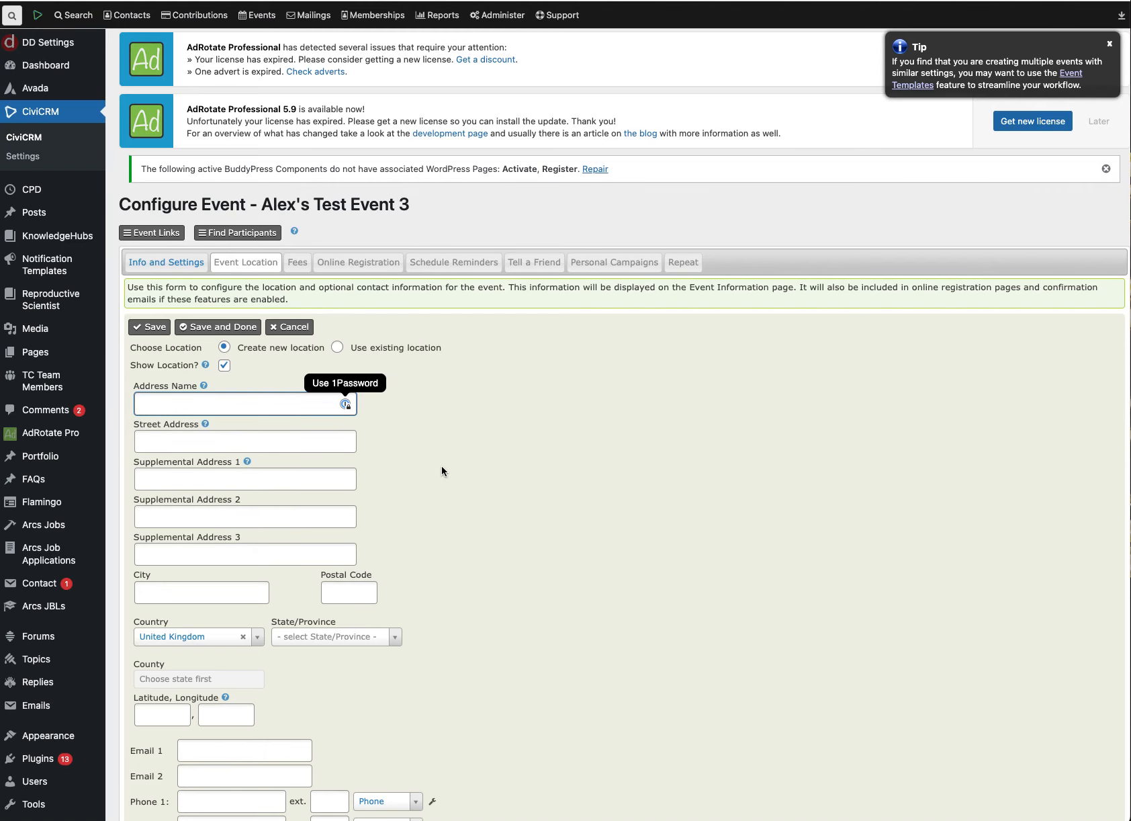
Step: Review the new event's saved info and settings, including its description, dates, public and active options, featured image and website
click(167, 262)
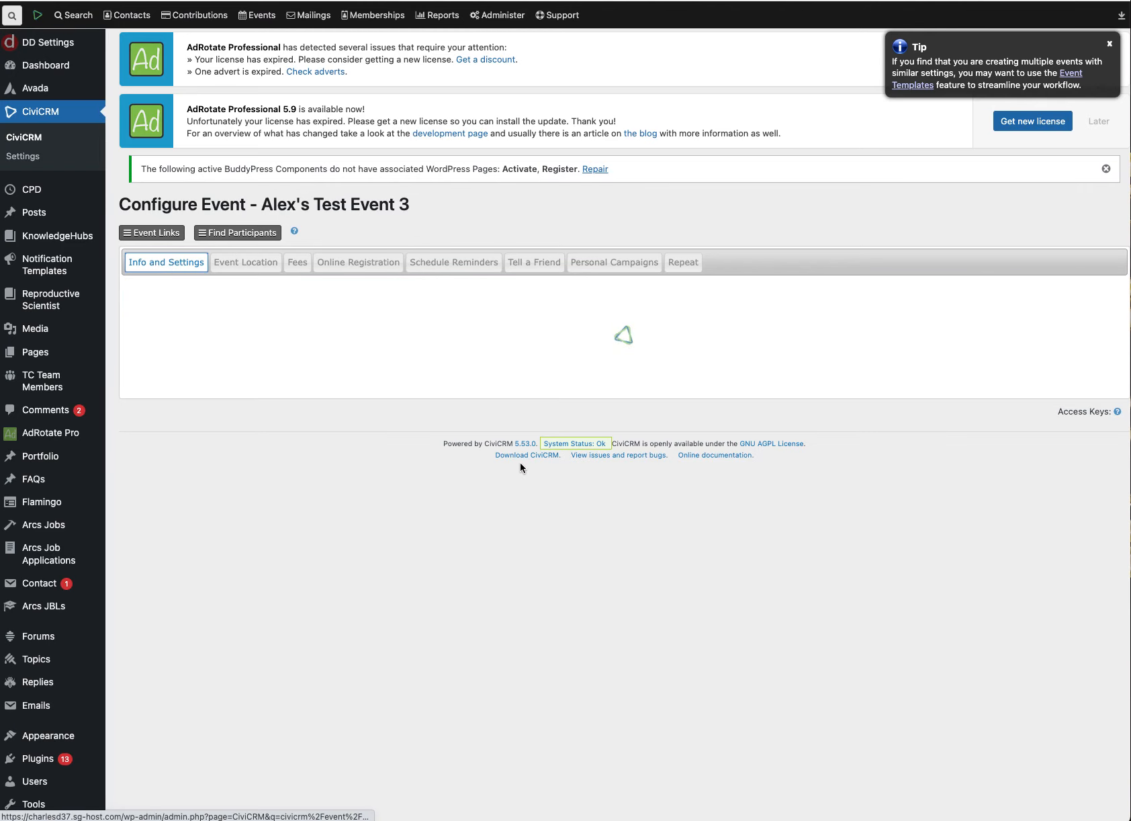
scroll(520, 464, down, 3)
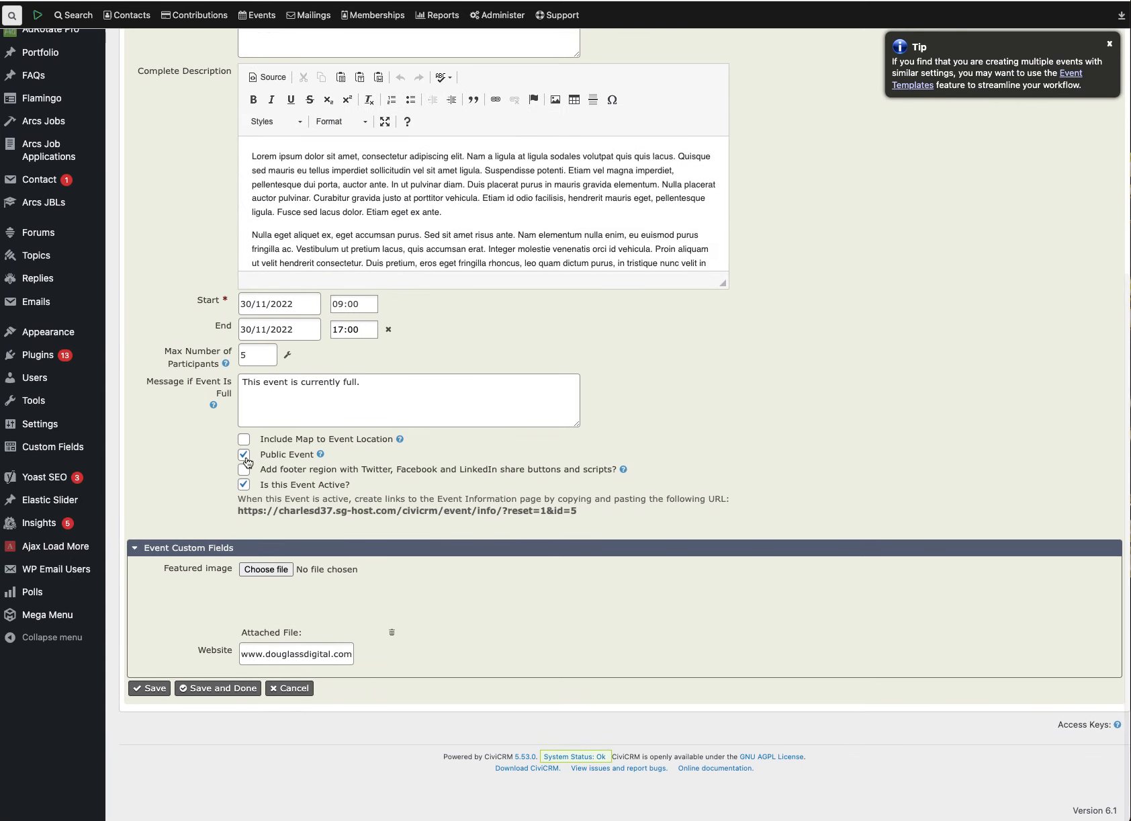
scroll(307, 455, up, 5)
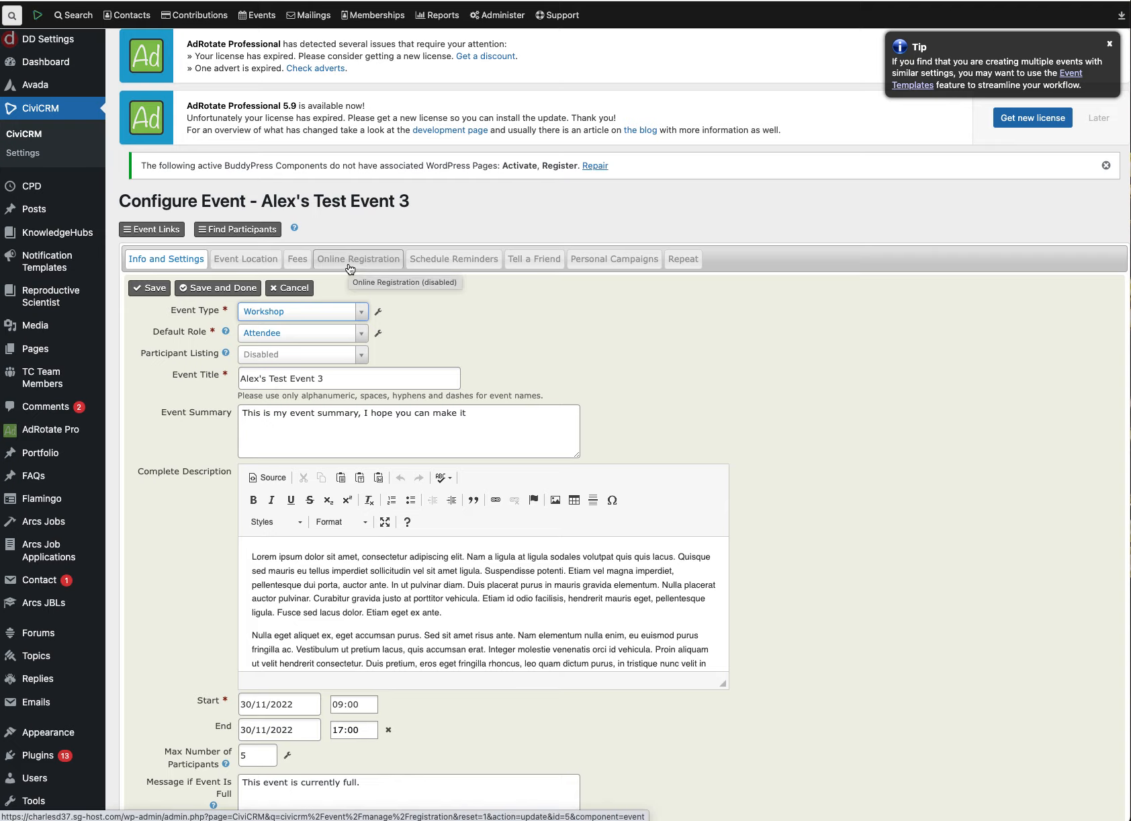
scroll(561, 418, down, 4)
scroll(562, 418, up, 2)
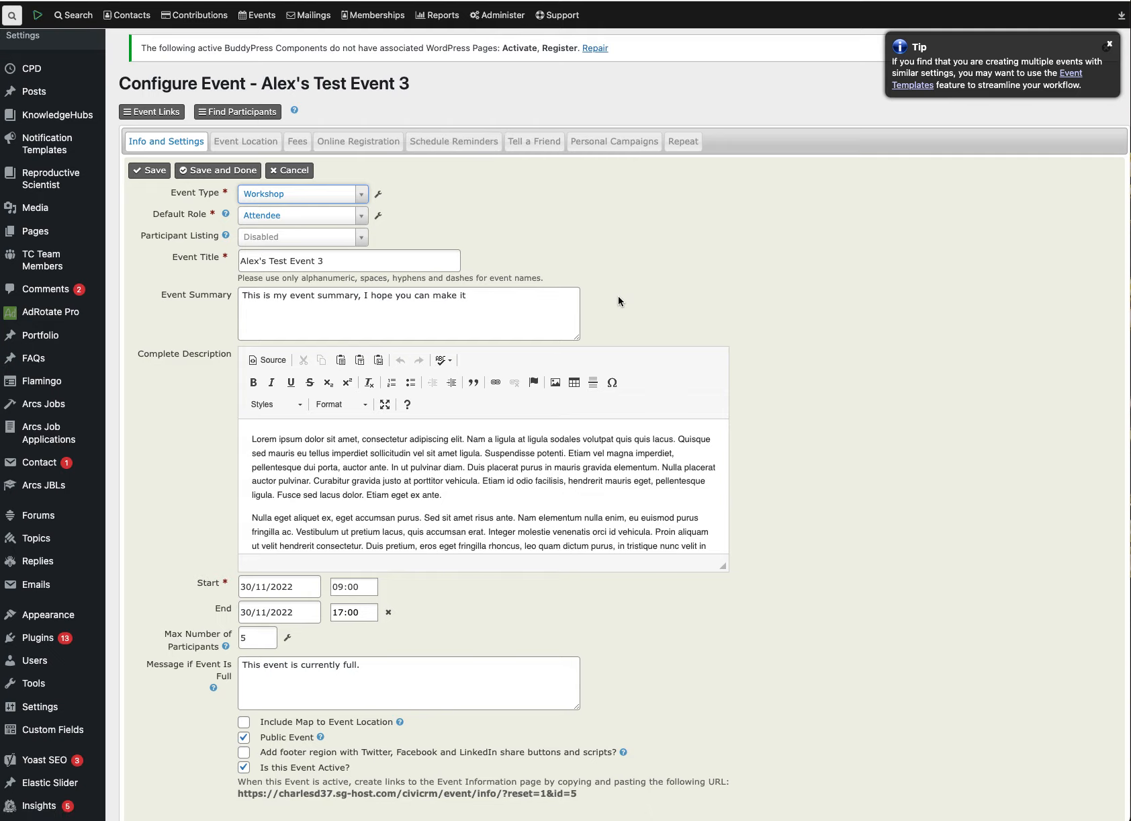
scroll(615, 308, down, 5)
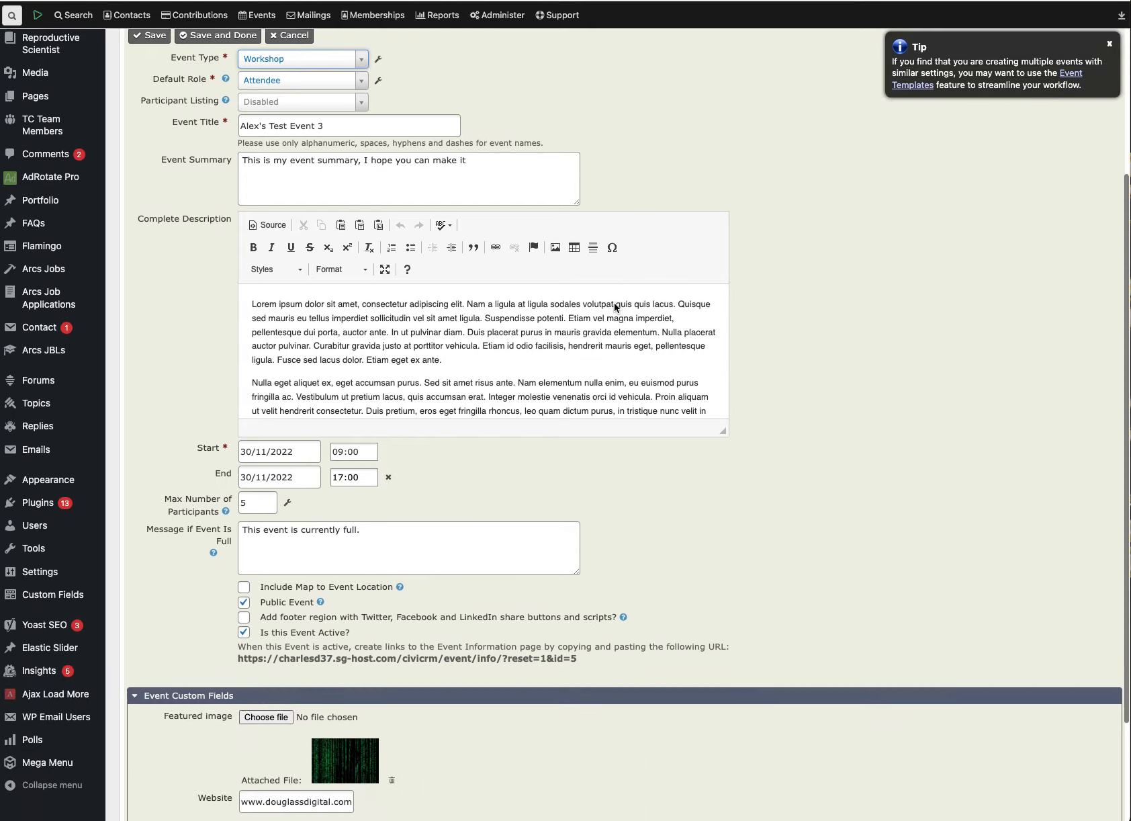
scroll(614, 304, down, 3)
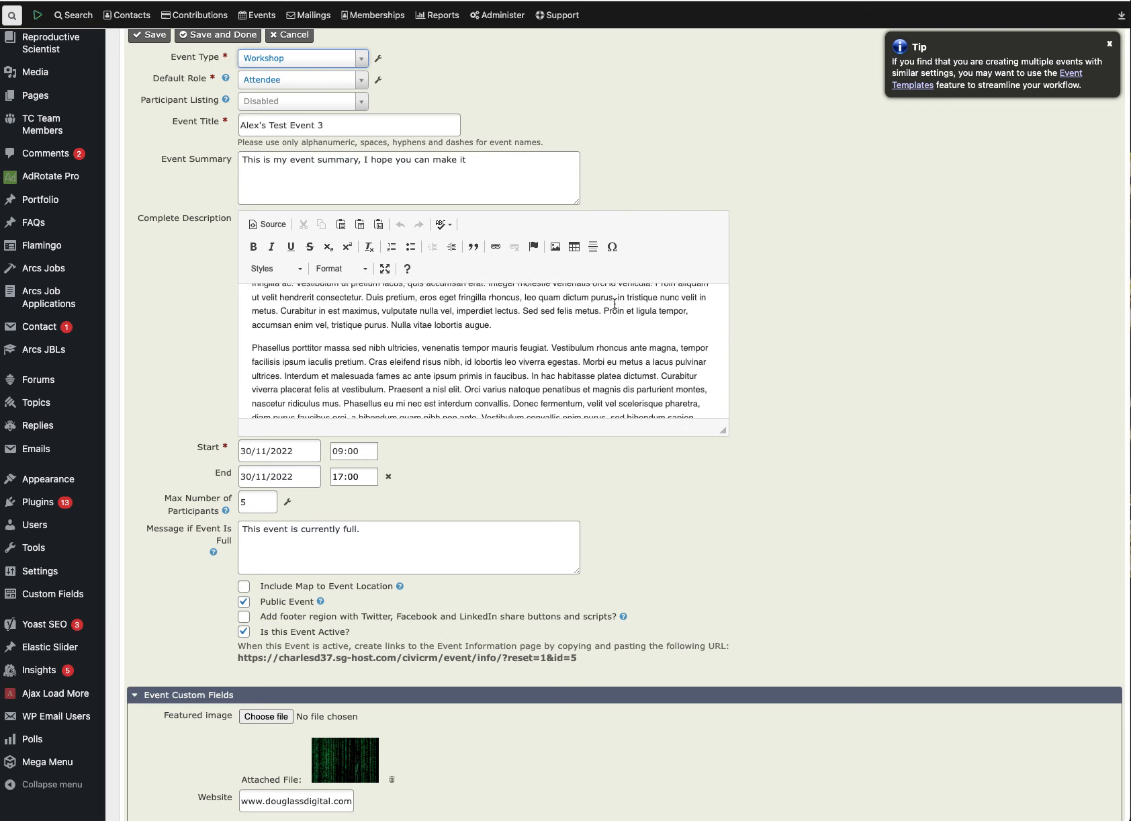
scroll(561, 290, down, 2)
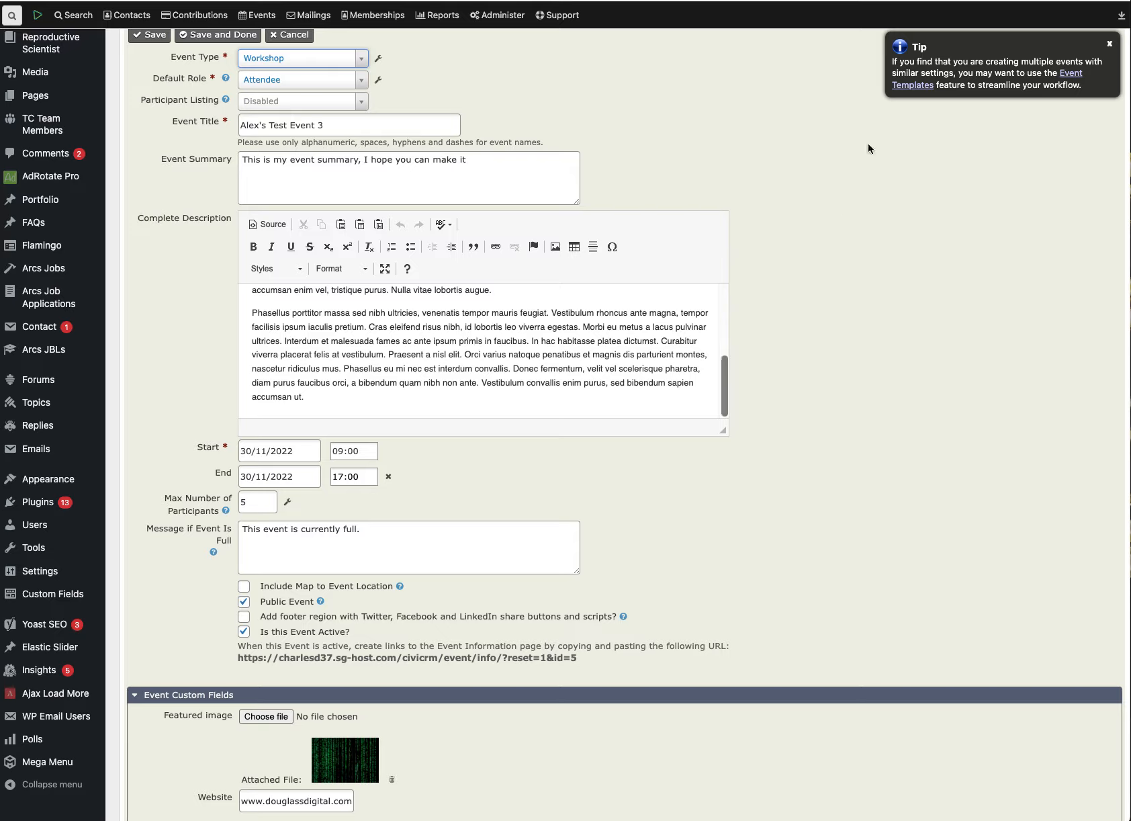